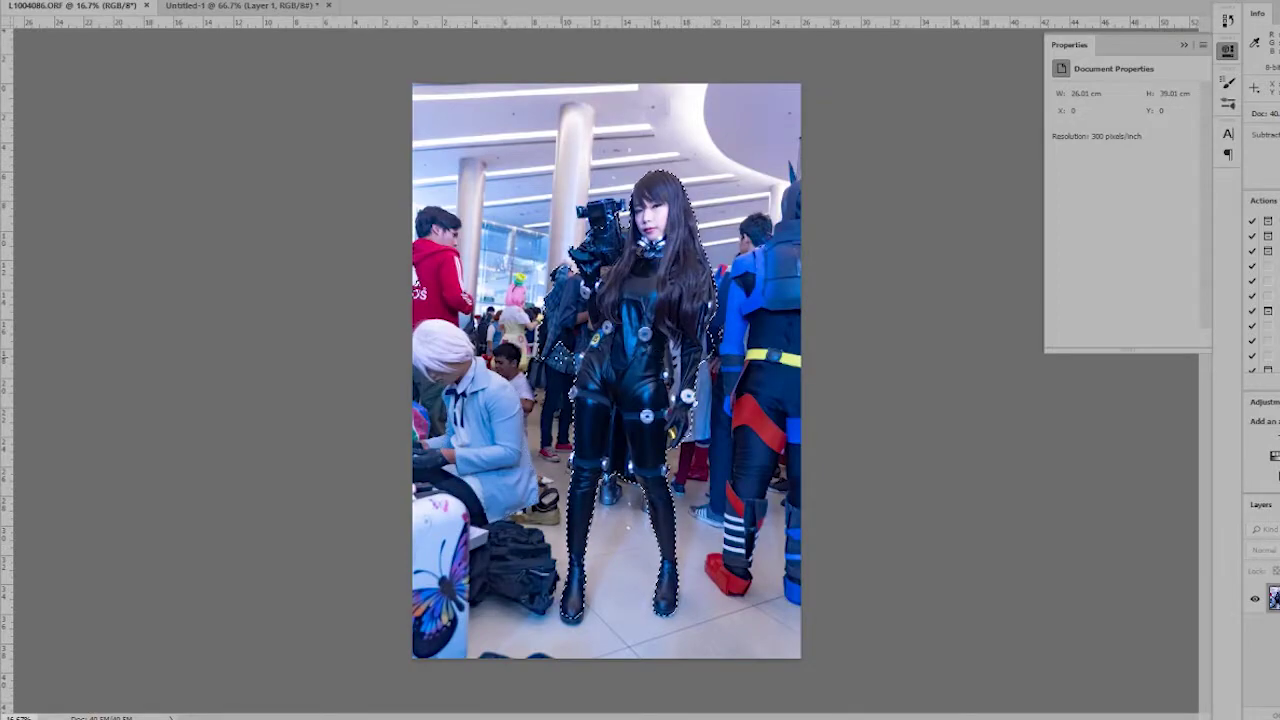
Zoom in on the cosplayer and subtract the dark gap between her legs from the selection
{"action": "key", "text": "ctrl+plus"}
{"action": "key", "text": "ctrl+plus"}
{"action": "key", "text": "ctrl+plus"}
{"action": "scroll", "coordinate": [600, 365], "scroll_direction": "down", "scroll_amount": 3}
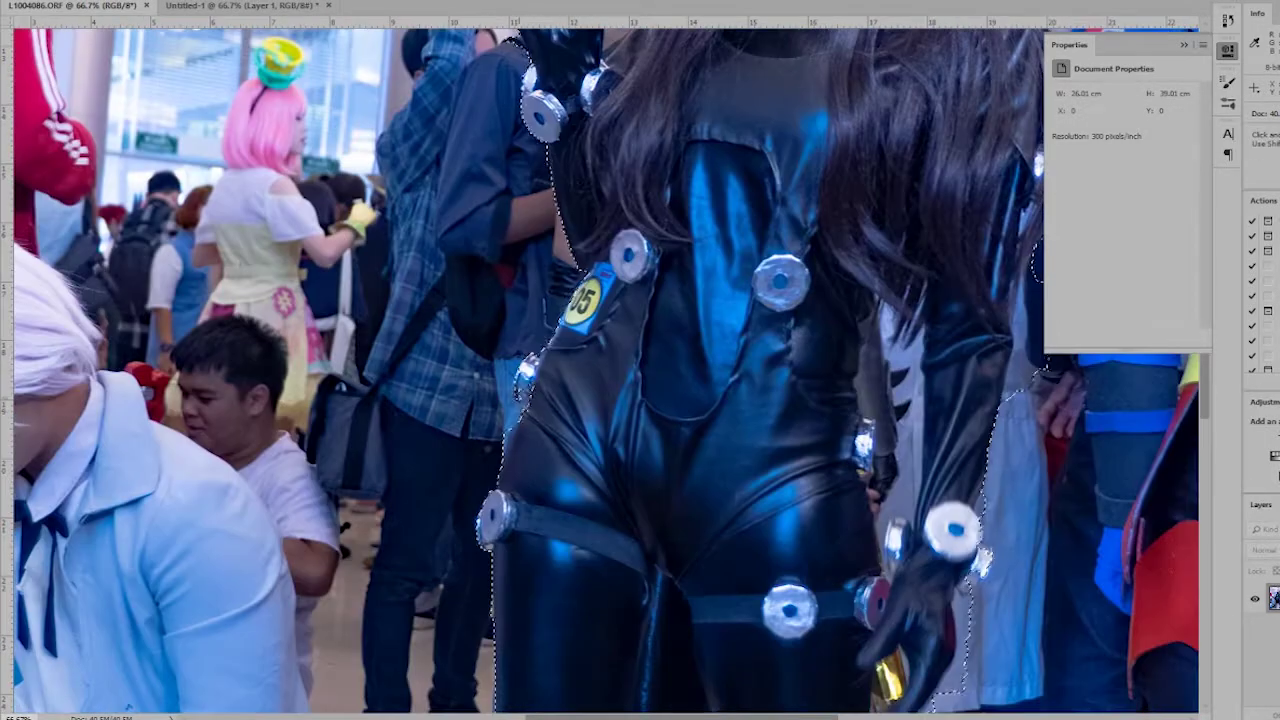
{"action": "scroll", "coordinate": [600, 365], "scroll_direction": "down", "scroll_amount": 4}
{"action": "scroll", "coordinate": [600, 365], "scroll_direction": "right", "scroll_amount": 3}
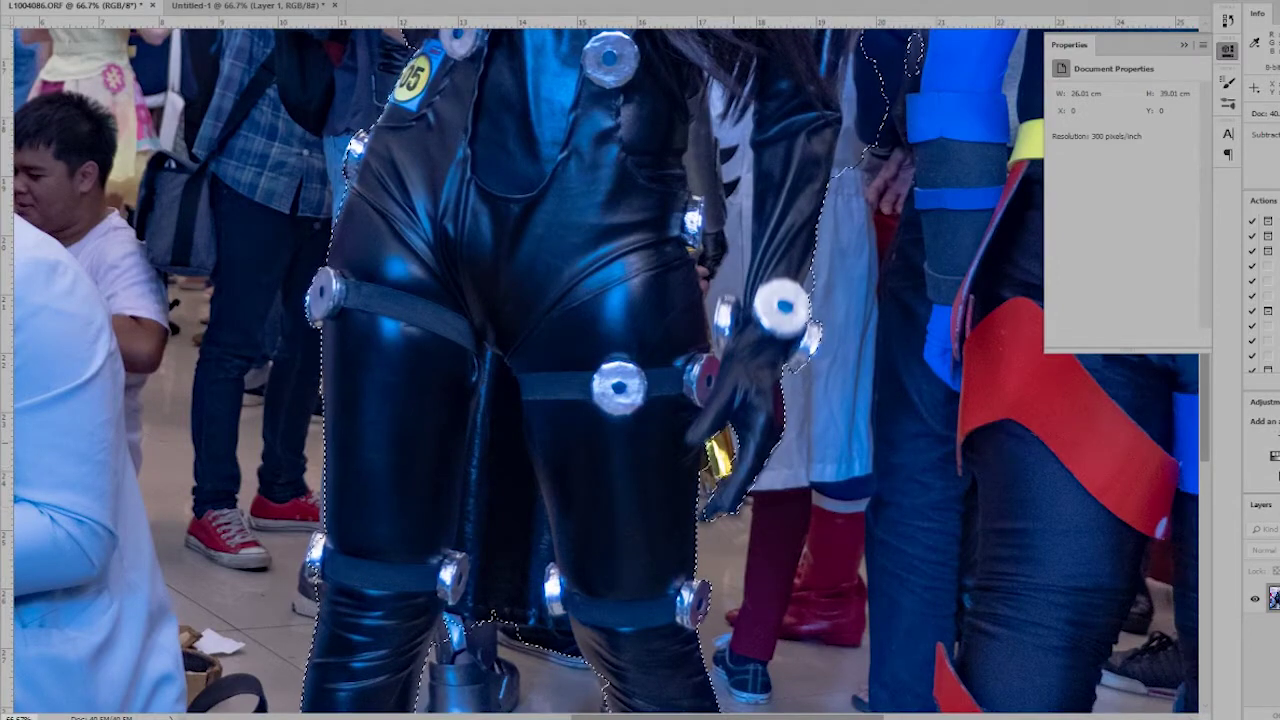
{"action": "scroll", "coordinate": [600, 365], "scroll_direction": "up", "scroll_amount": 3}
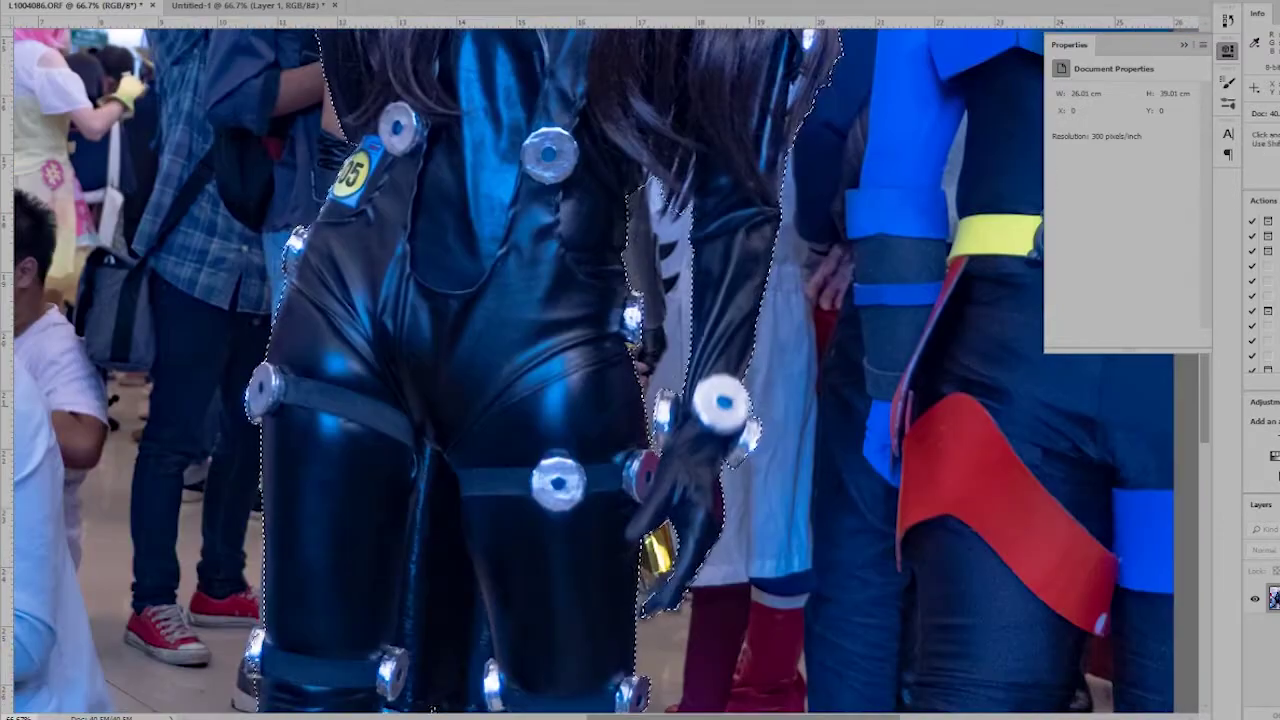
{"action": "scroll", "coordinate": [600, 365], "scroll_direction": "up", "scroll_amount": 9}
{"action": "scroll", "coordinate": [600, 365], "scroll_direction": "left", "scroll_amount": 4}
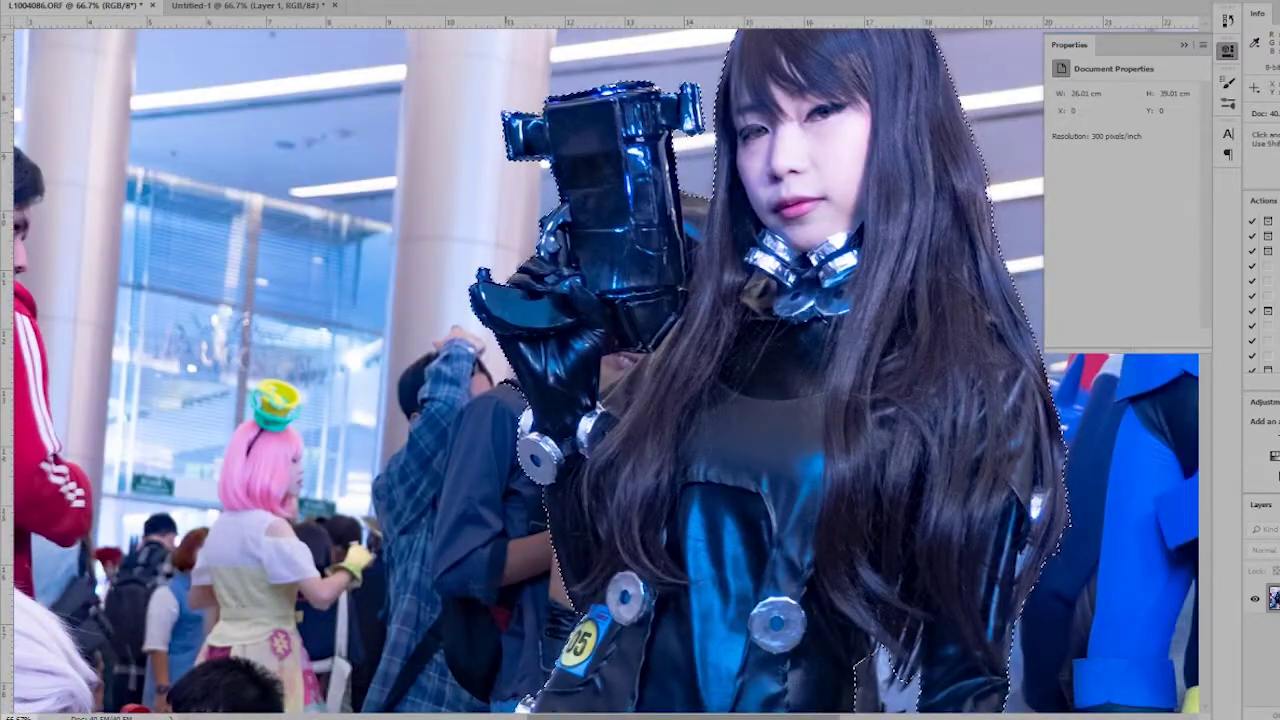
{"action": "scroll", "coordinate": [600, 365], "scroll_direction": "up", "scroll_amount": 2}
{"action": "scroll", "coordinate": [600, 365], "scroll_direction": "up", "scroll_amount": 1}
{"action": "scroll", "coordinate": [600, 365], "scroll_direction": "right", "scroll_amount": 6}
{"action": "scroll", "coordinate": [600, 365], "scroll_direction": "down", "scroll_amount": 7}
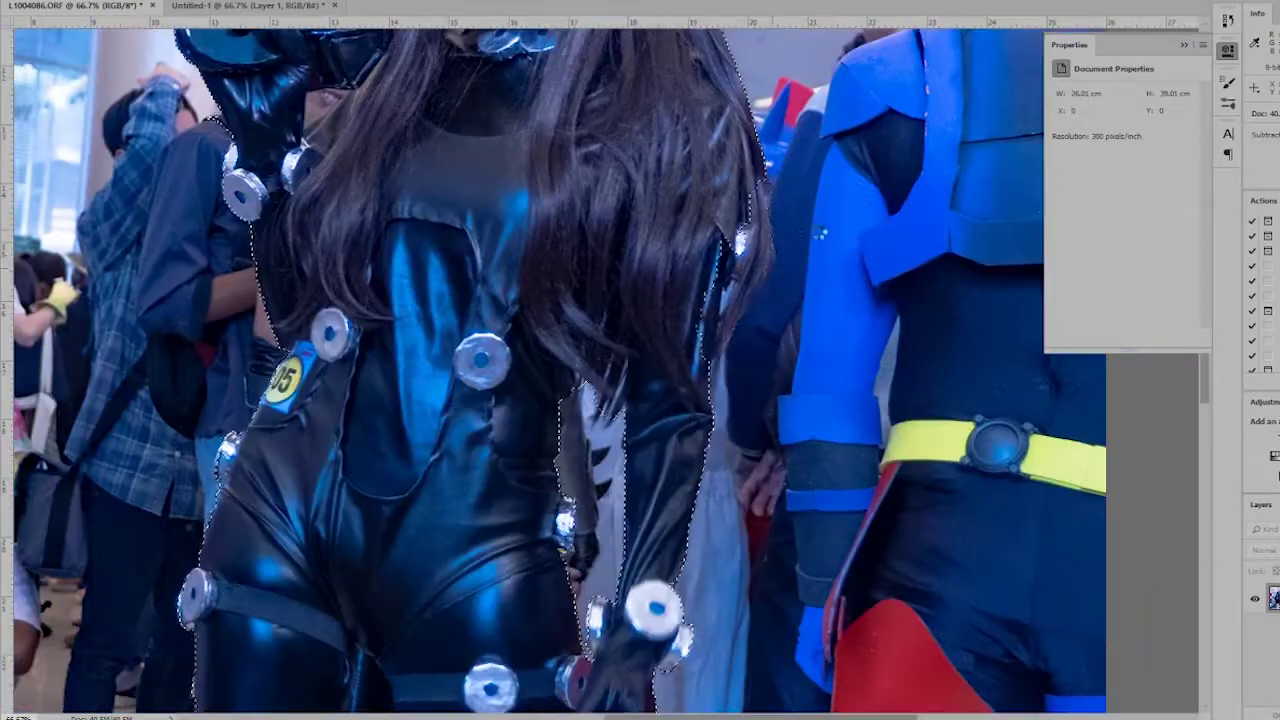
{"action": "scroll", "coordinate": [600, 365], "scroll_direction": "down", "scroll_amount": 4}
{"action": "scroll", "coordinate": [600, 365], "scroll_direction": "down", "scroll_amount": 3}
{"action": "scroll", "coordinate": [600, 365], "scroll_direction": "left", "scroll_amount": 2}
{"action": "left_click_drag", "start_coordinate": [620, 140], "coordinate": [625, 370]}
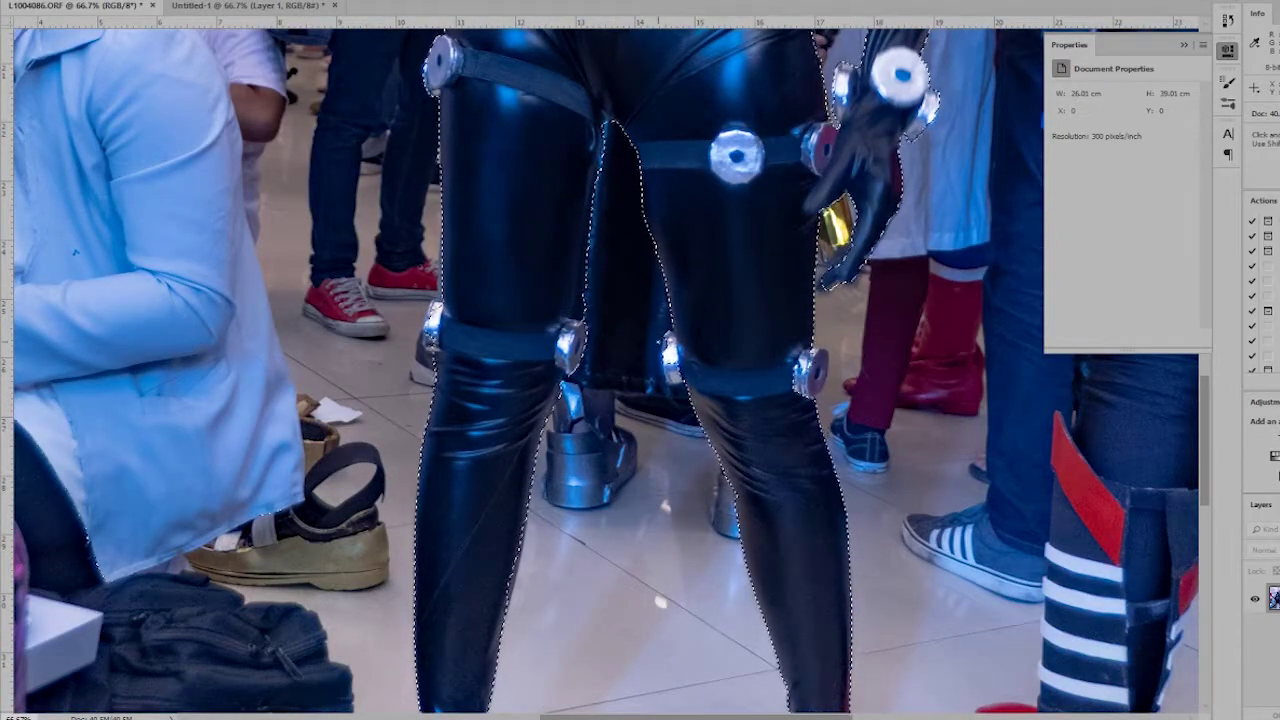
{"action": "scroll", "coordinate": [600, 365], "scroll_direction": "left", "scroll_amount": 2}
{"action": "scroll", "coordinate": [600, 365], "scroll_direction": "left", "scroll_amount": 1}
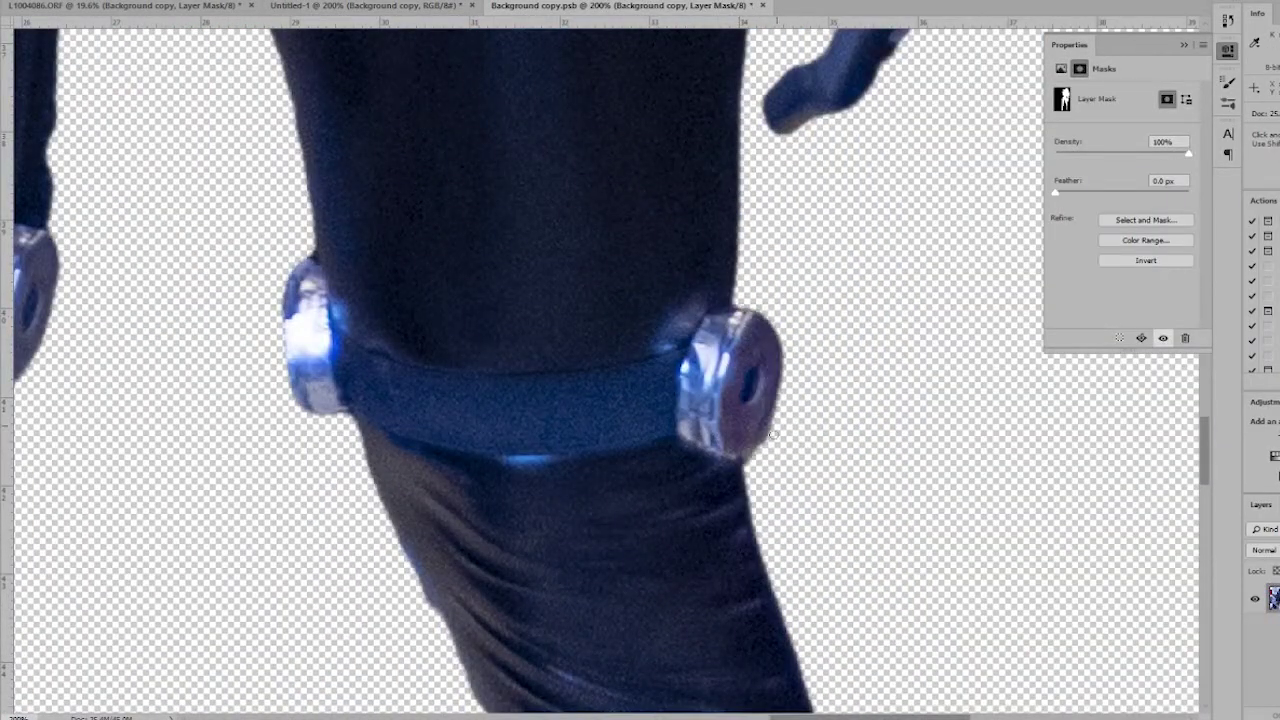
Mask out the selected gap beside the glove, deselect, and switch to the Untitled-1 street composite
{"action": "scroll", "coordinate": [761, 478], "scroll_direction": "up", "scroll_amount": 3}
{"action": "scroll", "coordinate": [837, 206], "scroll_direction": "up", "scroll_amount": 2}
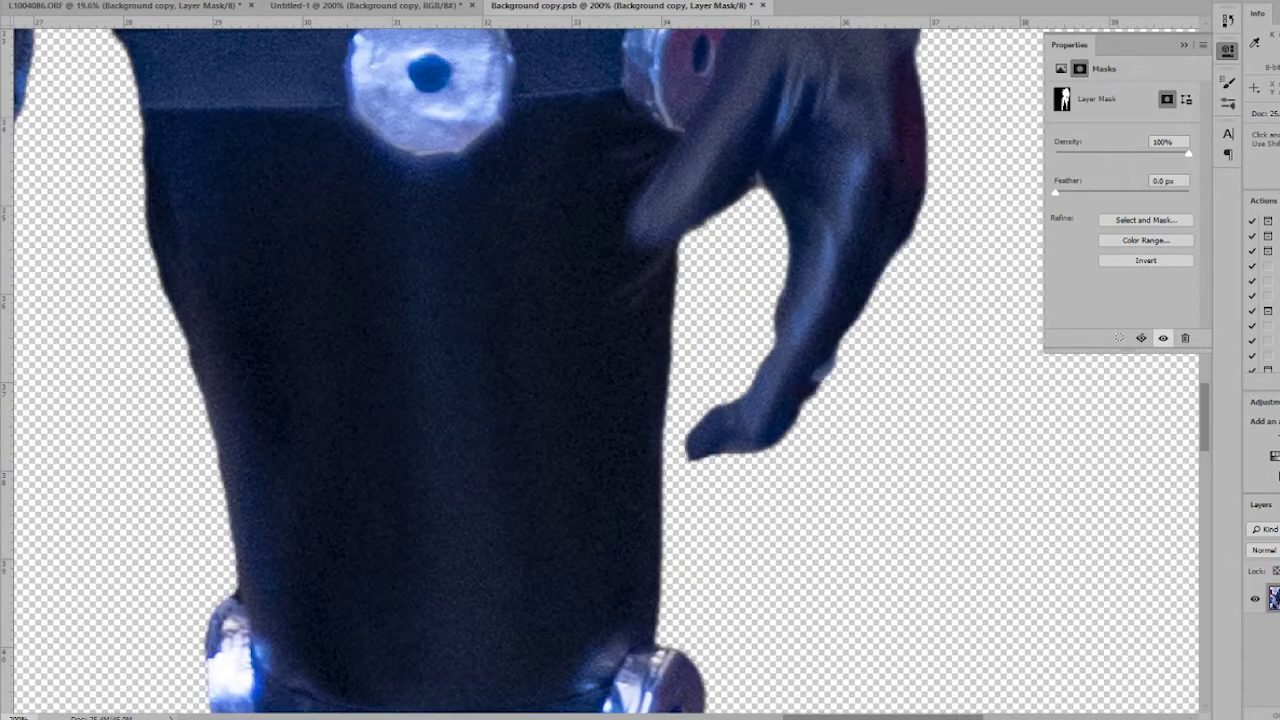
{"action": "key", "text": "ctrl+0"}
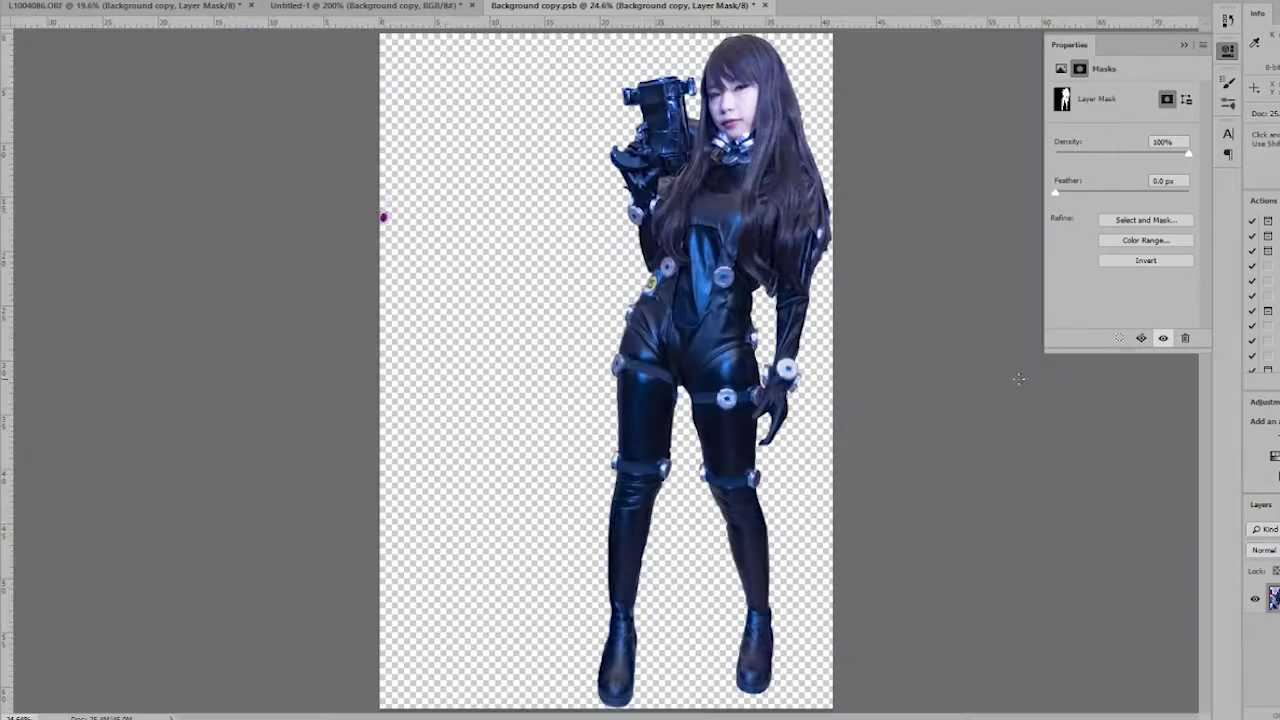
{"action": "left_click", "coordinate": [551, 161]}
{"action": "left_click", "coordinate": [716, 145]}
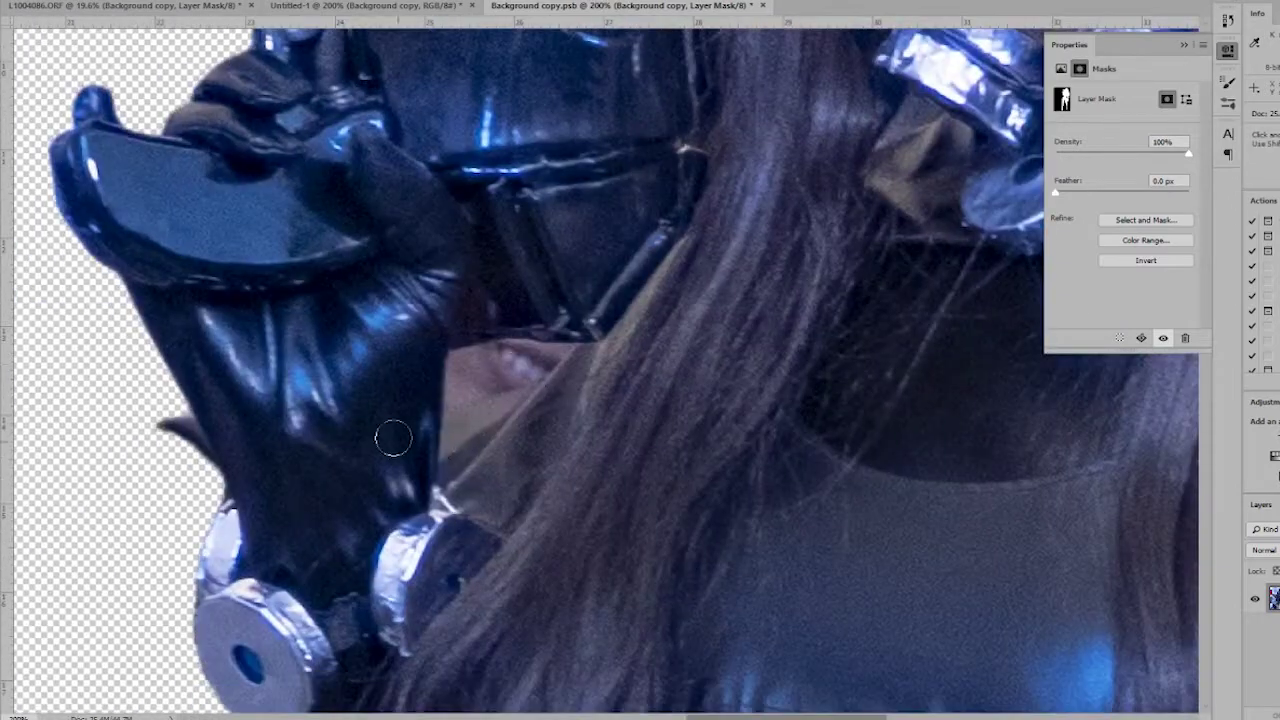
{"action": "key", "text": "Delete"}
{"action": "key", "text": "ctrl+d"}
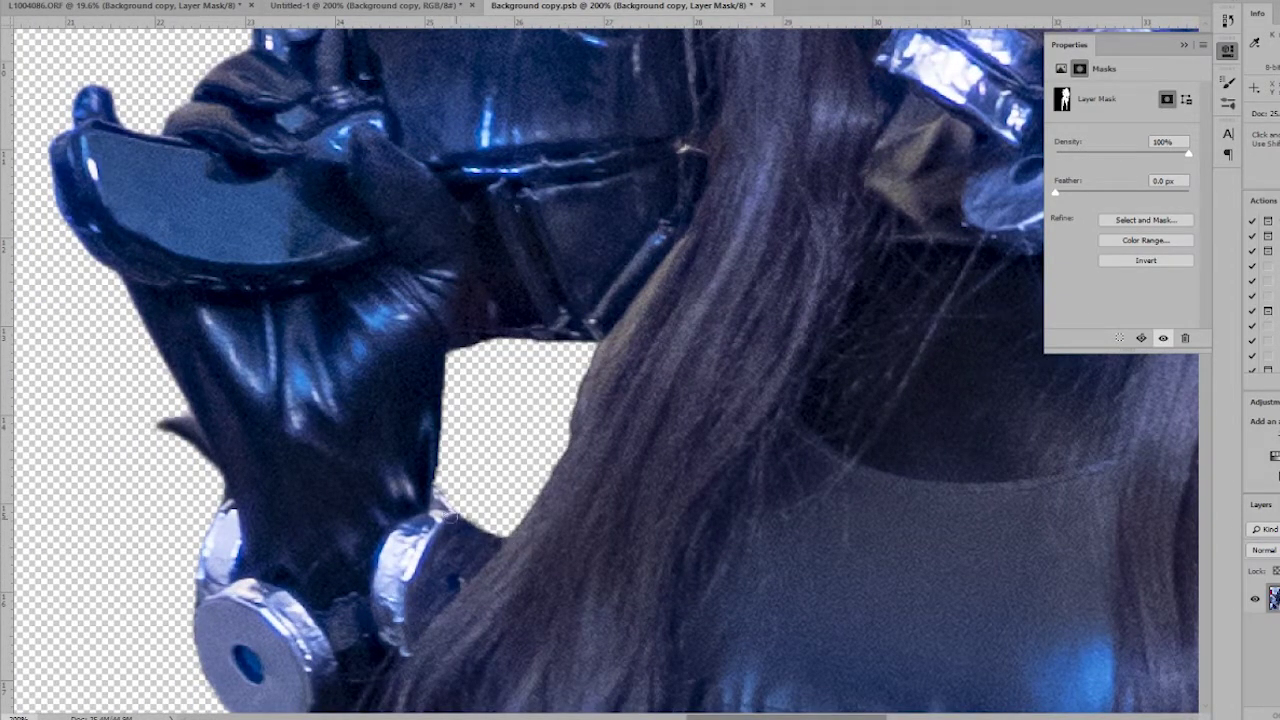
{"action": "key", "text": "ctrl+0"}
{"action": "key", "text": "ctrl+Tab"}
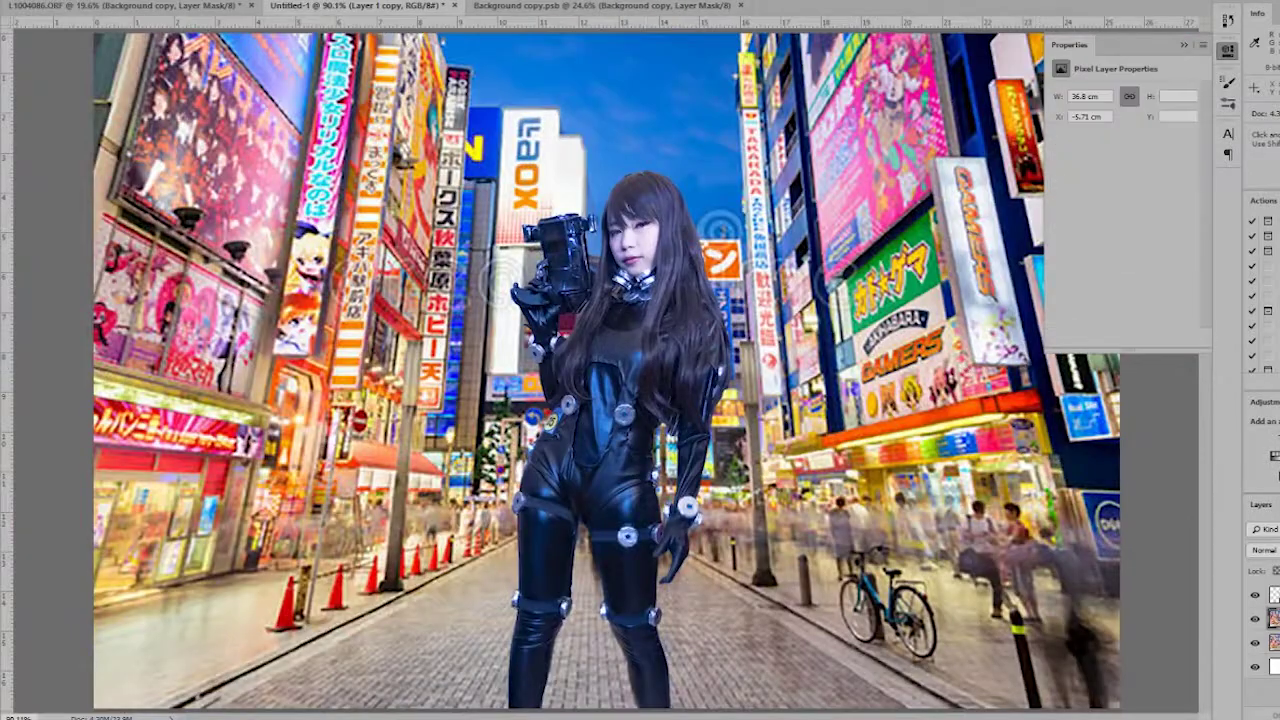
Pan across the street scene to inspect the neon signs up close
{"action": "scroll", "coordinate": [415, 268], "scroll_direction": "up", "scroll_amount": 3}
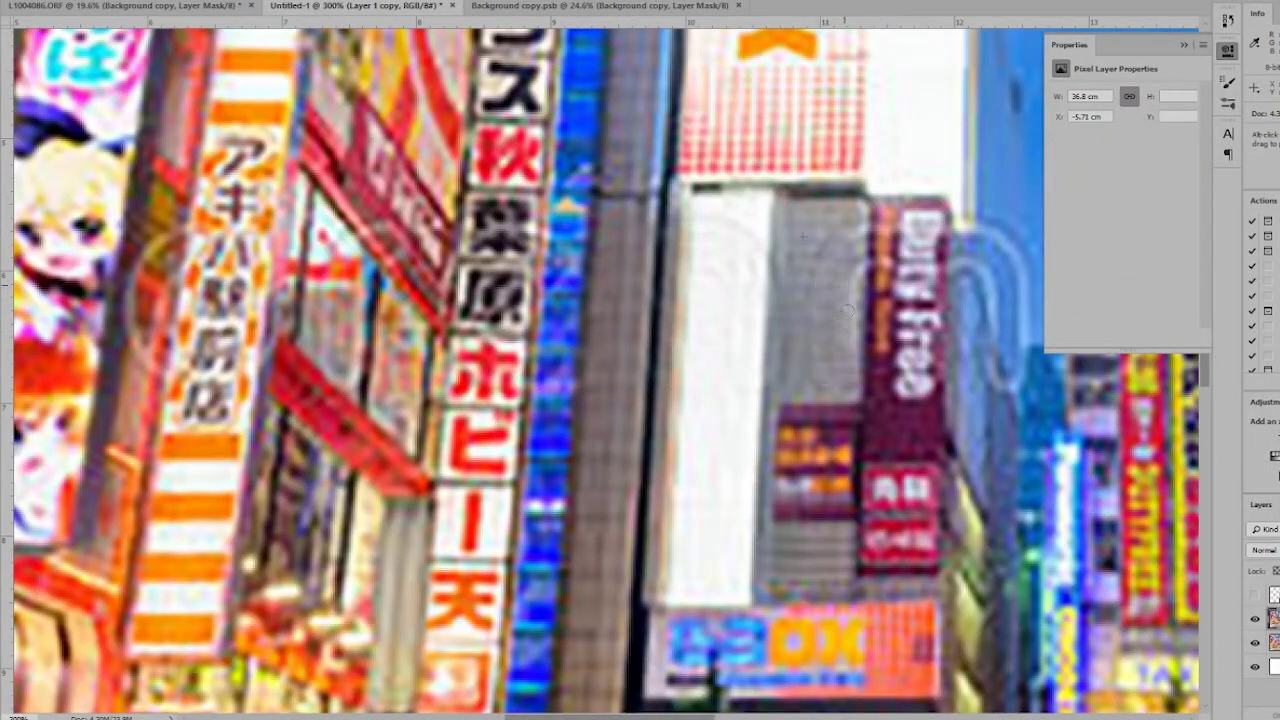
{"action": "scroll", "coordinate": [846, 307], "scroll_direction": "right", "scroll_amount": 5}
{"action": "scroll", "coordinate": [537, 268], "scroll_direction": "right", "scroll_amount": 8}
{"action": "scroll", "coordinate": [537, 268], "scroll_direction": "up", "scroll_amount": 2}
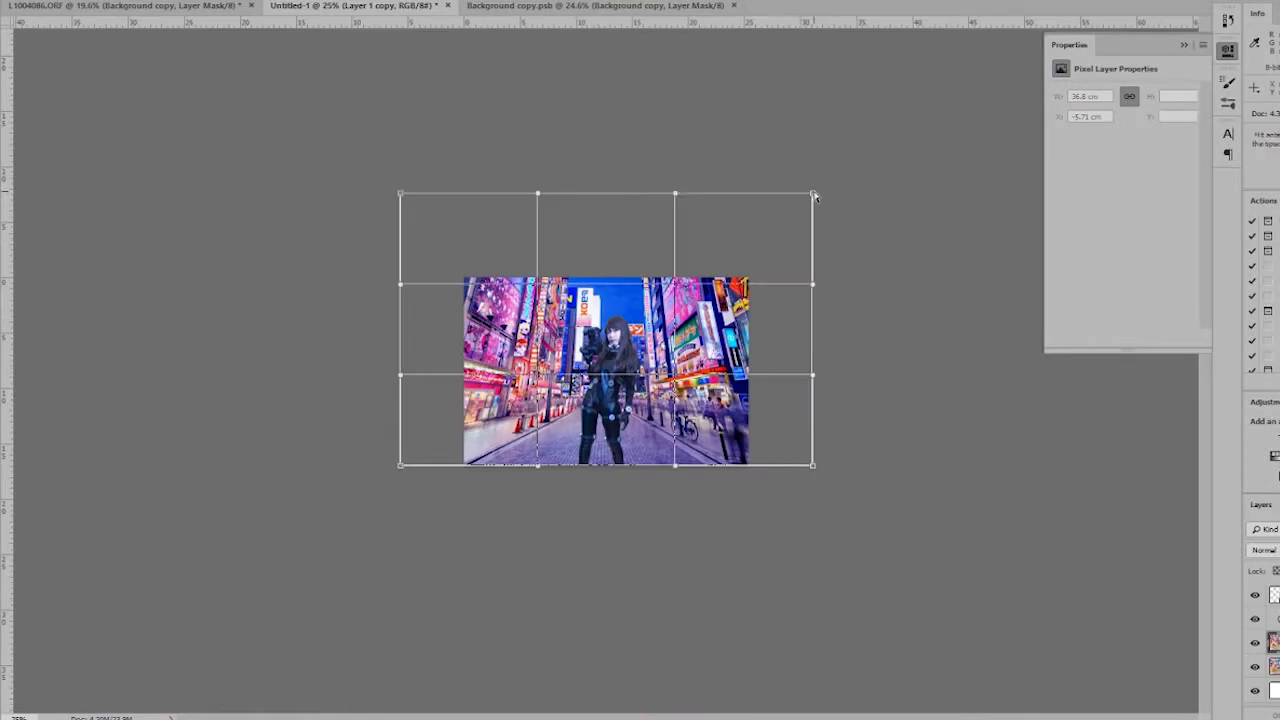
Warp the street layer, arching its top edge upward and pulling the bottom corners lower
{"action": "left_click_drag", "start_coordinate": [537, 193], "coordinate": [551, 163]}
{"action": "left_click_drag", "start_coordinate": [812, 465], "coordinate": [814, 490]}
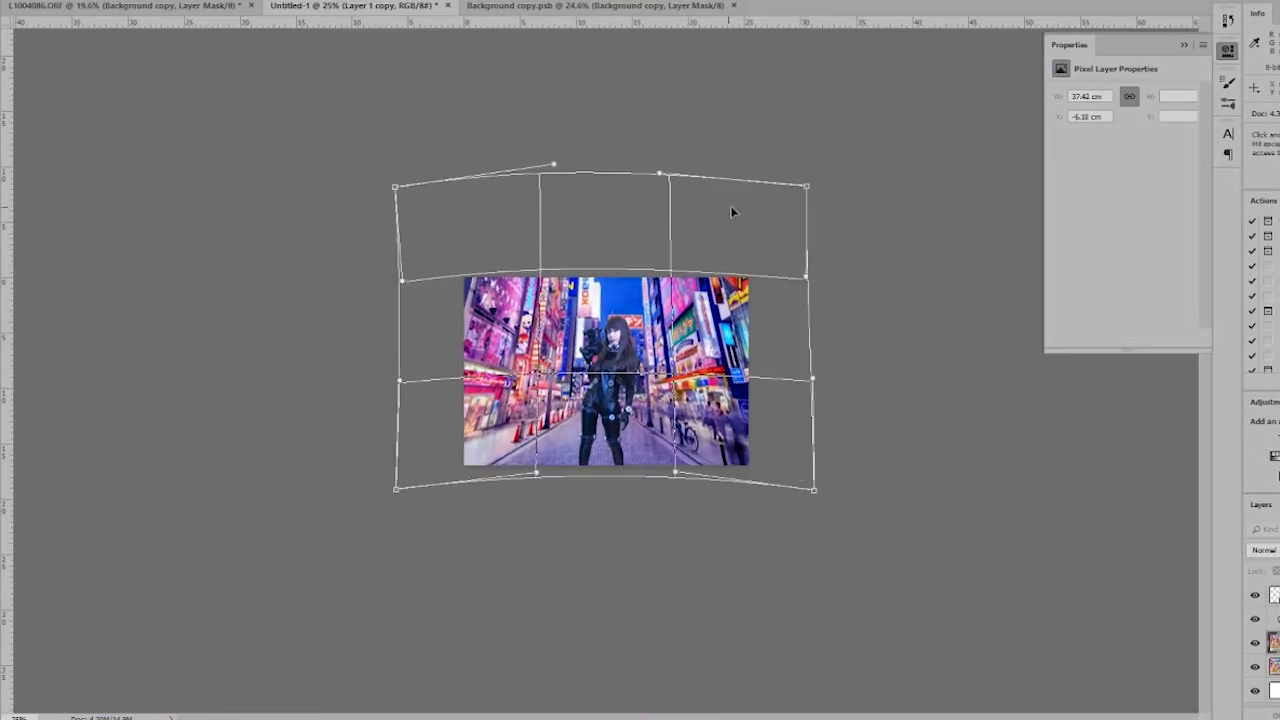
{"action": "left_click_drag", "start_coordinate": [812, 284], "coordinate": [805, 230]}
{"action": "left_click_drag", "start_coordinate": [659, 174], "coordinate": [650, 166]}
{"action": "left_click_drag", "start_coordinate": [553, 163], "coordinate": [565, 163]}
{"action": "left_click_drag", "start_coordinate": [396, 488], "coordinate": [398, 498]}
{"action": "left_click_drag", "start_coordinate": [814, 490], "coordinate": [809, 498]}
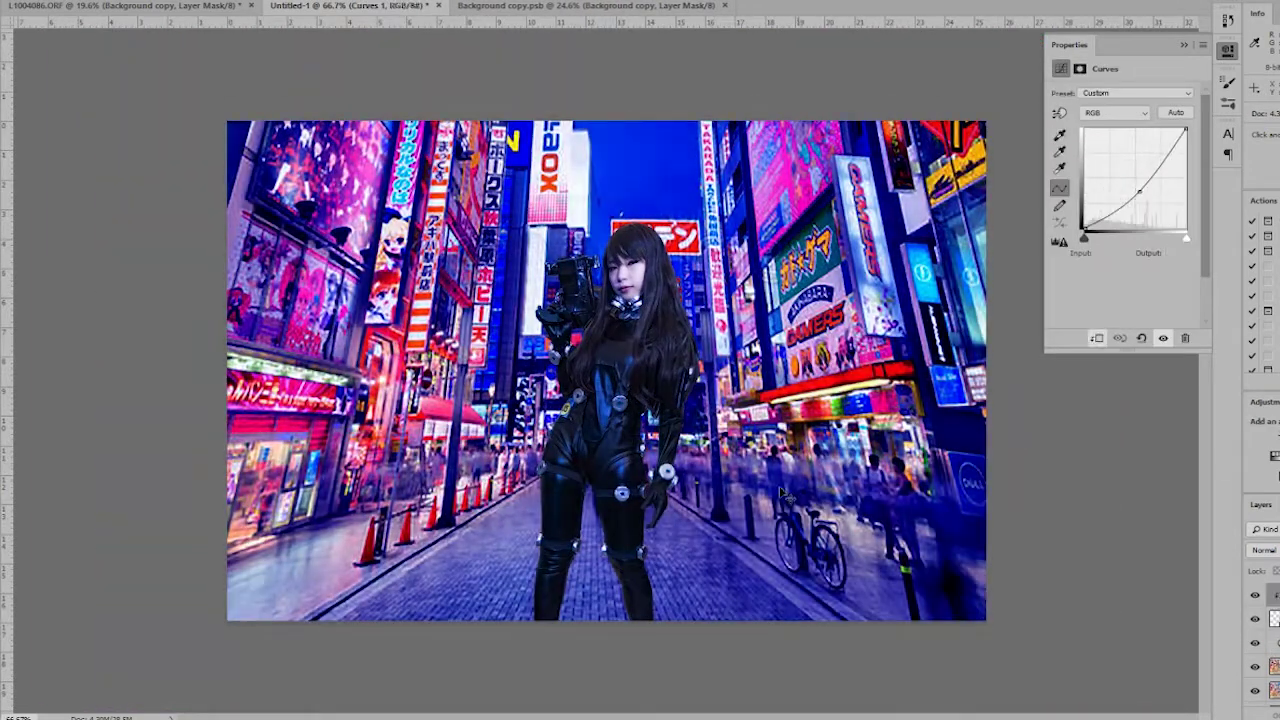
Invert the Curves 1 mask and paint the effect back over the cosplayer's torso
{"action": "key", "text": "ctrl+i"}
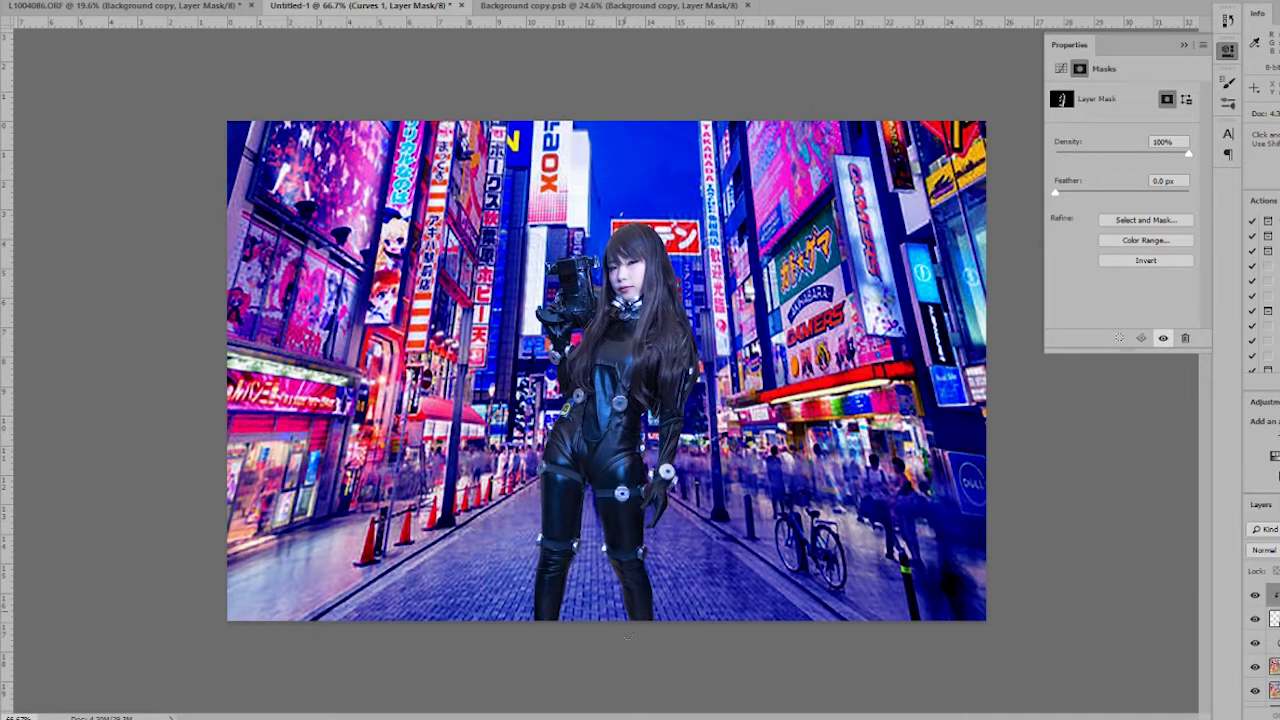
{"action": "left_click_drag", "start_coordinate": [598, 354], "coordinate": [652, 280]}
{"action": "key", "text": "ctrl+plus"}
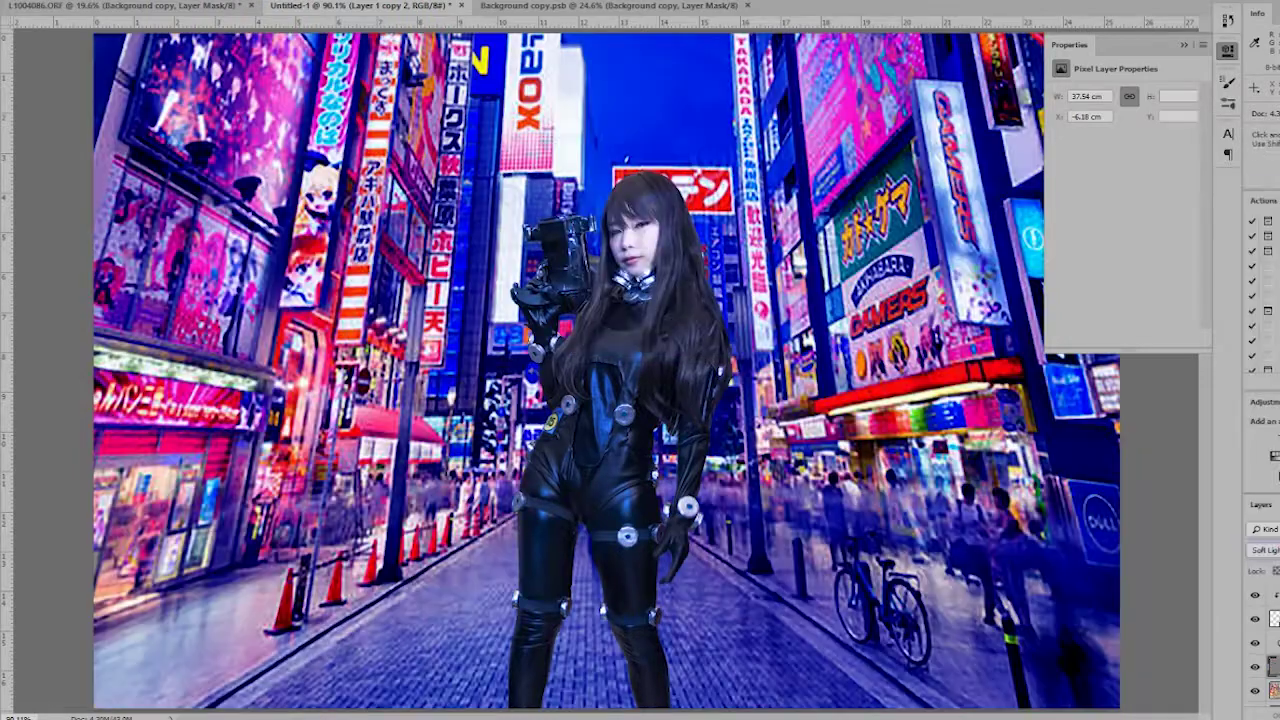
{"action": "key", "text": "ctrl+minus"}
{"action": "key", "text": "ctrl+minus"}
{"action": "left_click", "coordinate": [1257, 597]}
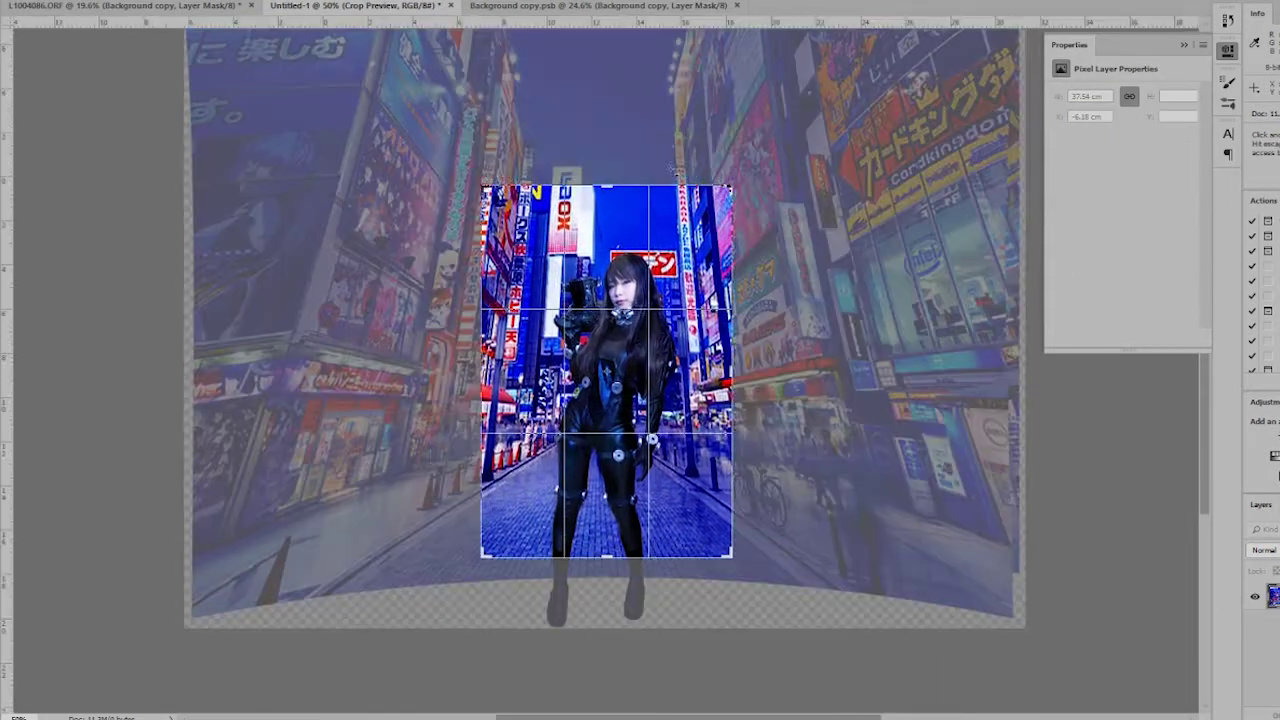
Commit the vertical crop and resize the image with Bicubic resampling
{"action": "key", "text": "Return"}
{"action": "key", "text": "ctrl+alt+i"}
{"action": "left_click", "coordinate": [858, 292]}
{"action": "left_click", "coordinate": [836, 410]}
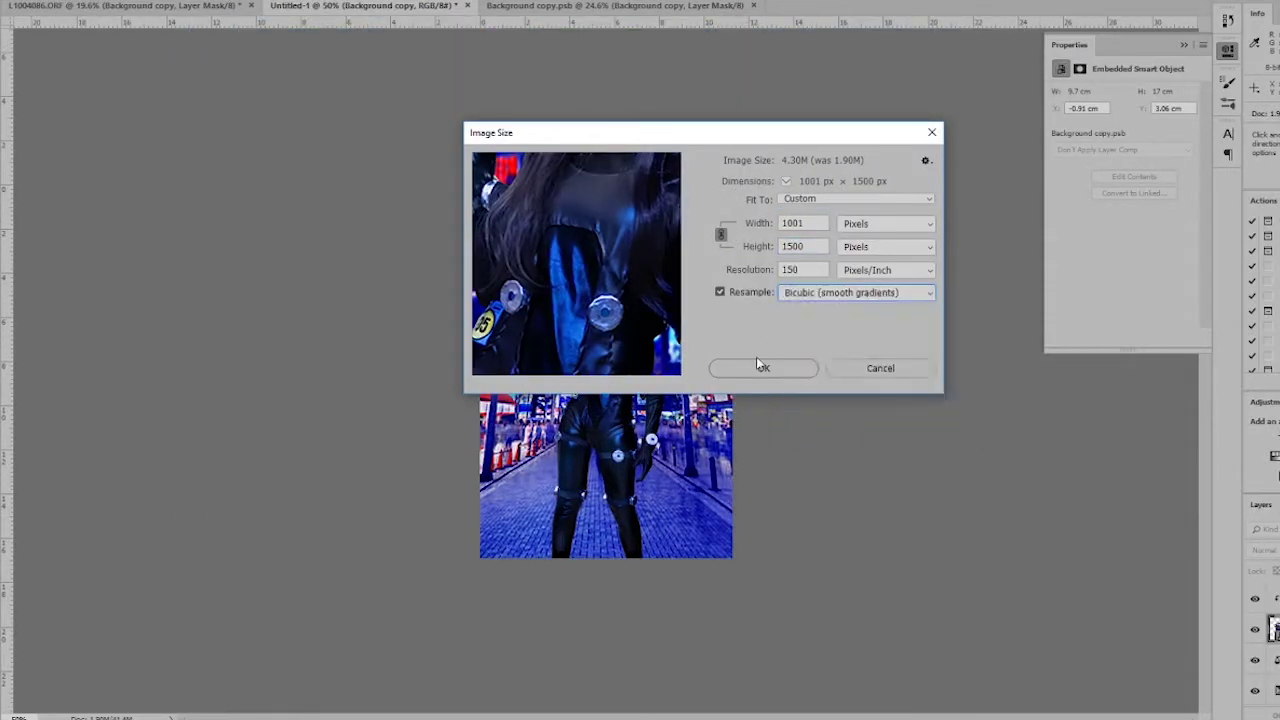
{"action": "key", "text": "Return"}
{"action": "key", "text": "Return"}
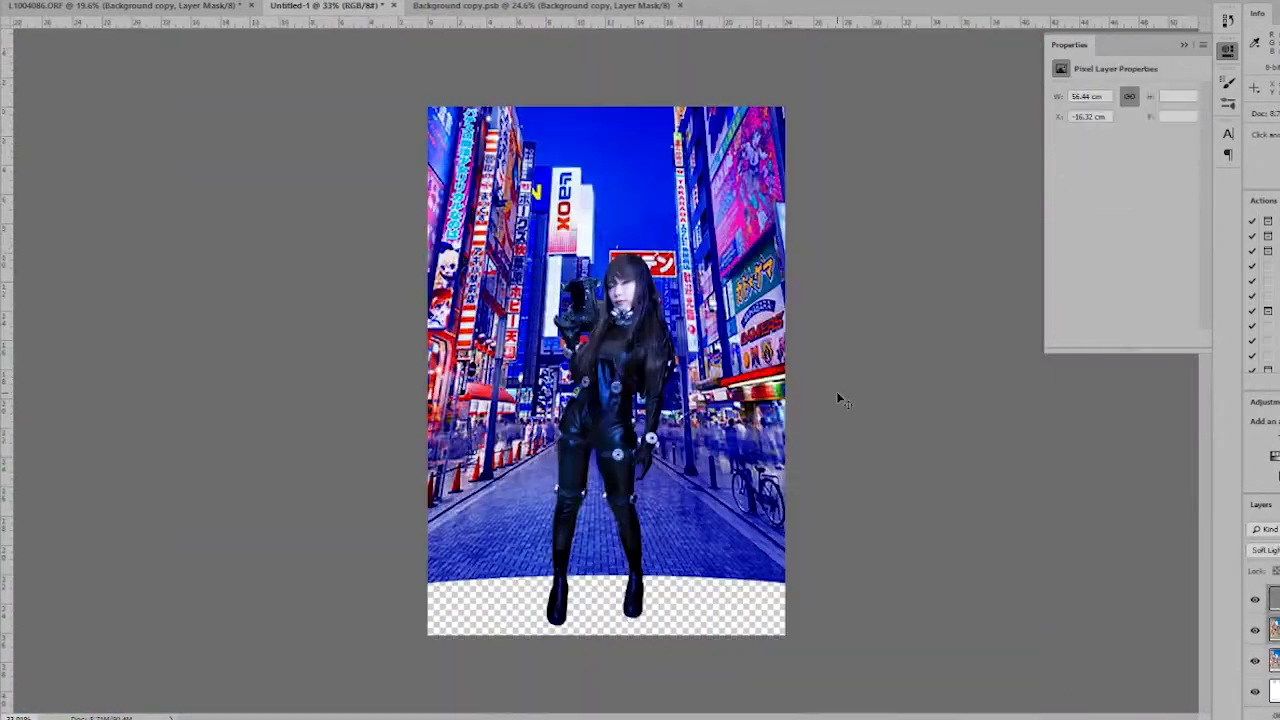
Duplicate the street layer and stretch its bottom strip down to the canvas bottom
{"action": "key", "text": "ctrl+t"}
{"action": "mouse_move", "coordinate": [1023, 640]}
{"action": "left_mouse_down"}
{"action": "mouse_move", "coordinate": [1095, 660]}
{"action": "mouse_move", "coordinate": [1034, 630]}
{"action": "mouse_move", "coordinate": [1000, 590]}
{"action": "left_mouse_up"}
{"action": "key", "text": "Escape"}
{"action": "key", "text": "ctrl+shift+Tab"}
{"action": "key", "text": "ctrl+Tab"}
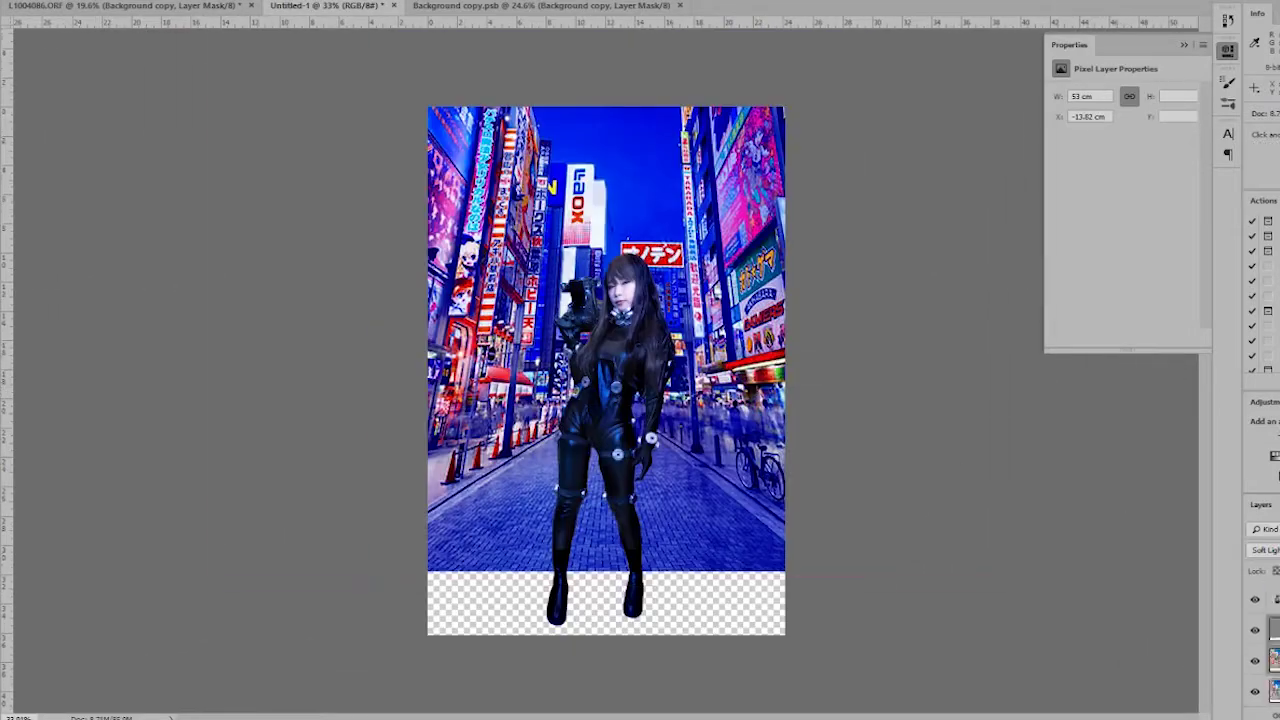
{"action": "left_click_drag", "start_coordinate": [817, 483], "coordinate": [708, 508]}
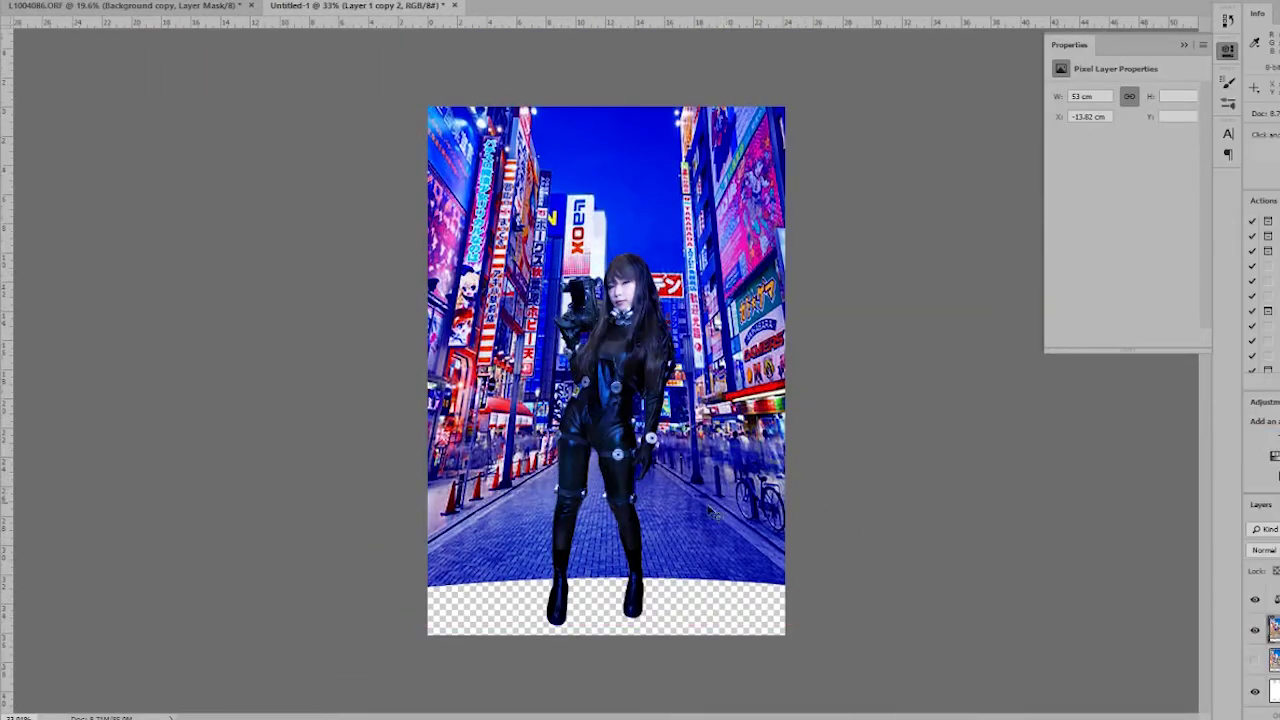
{"action": "key", "text": "ctrl+t"}
{"action": "mouse_move", "coordinate": [785, 635]}
{"action": "left_mouse_down"}
{"action": "mouse_move", "coordinate": [857, 643]}
{"action": "mouse_move", "coordinate": [857, 551]}
{"action": "left_mouse_up"}
Commit the stretched strip and start a Vanishing Point perspective plane on the pavement
{"action": "key", "text": "Return"}
{"action": "left_click", "coordinate": [205, 2]}
{"action": "left_click", "coordinate": [250, 94]}
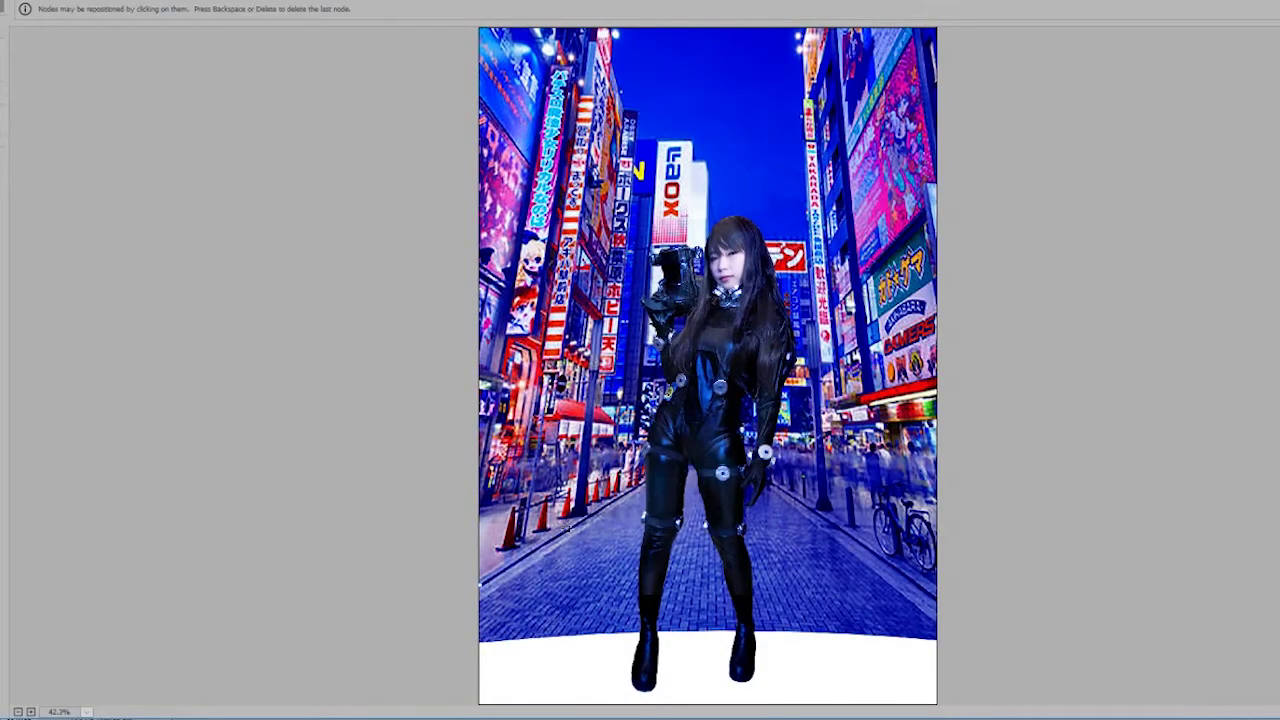
{"action": "left_click", "coordinate": [935, 600]}
{"action": "left_click", "coordinate": [2, 60]}
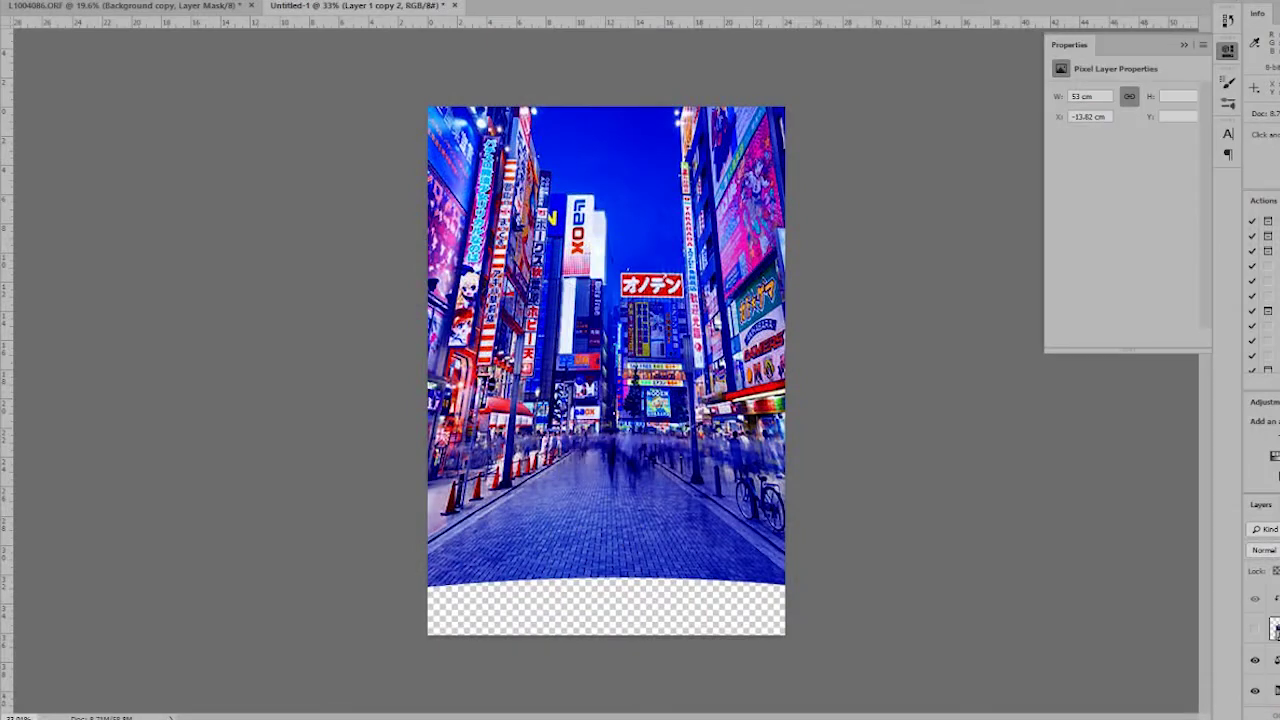
Extend the Vanishing Point plane below the image and clone paving bricks over the white strip
{"action": "left_click", "coordinate": [236, 89]}
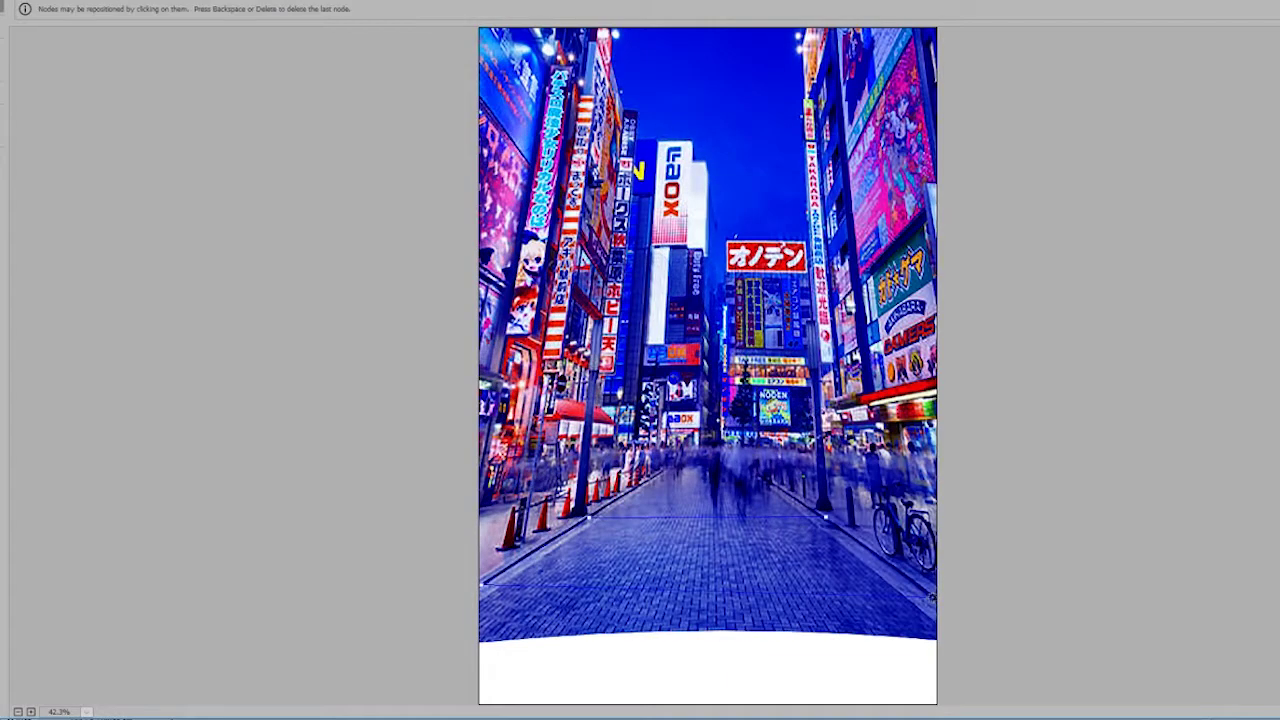
{"action": "left_click", "coordinate": [932, 598]}
{"action": "left_click_drag", "start_coordinate": [586, 591], "coordinate": [586, 700]}
{"action": "key", "text": "s"}
{"action": "left_click", "coordinate": [700, 580], "text": "alt"}
{"action": "mouse_move", "coordinate": [482, 650]}
{"action": "left_mouse_down"}
{"action": "mouse_move", "coordinate": [872, 645]}
{"action": "mouse_move", "coordinate": [508, 656]}
{"action": "mouse_move", "coordinate": [805, 687]}
{"action": "left_mouse_up"}
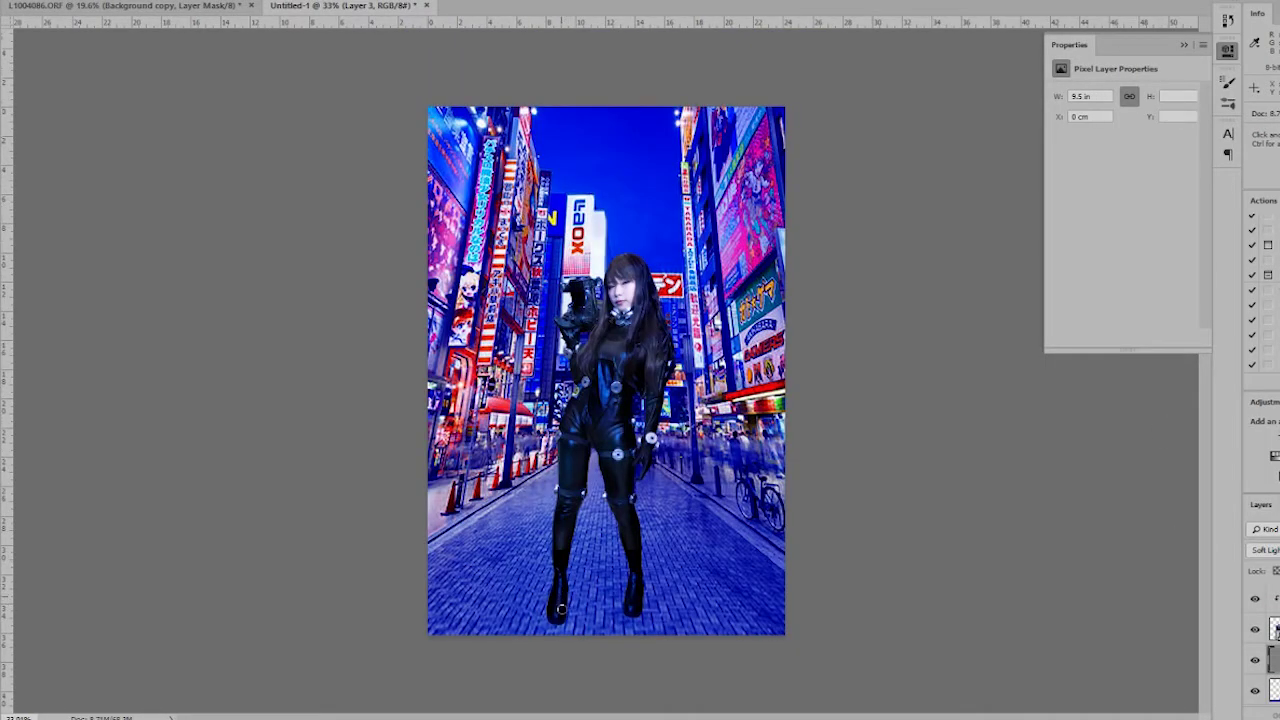
Flip the copied figure, skew it into a ground shadow, and load it as a selection
{"action": "right_click", "coordinate": [1270, 630]}
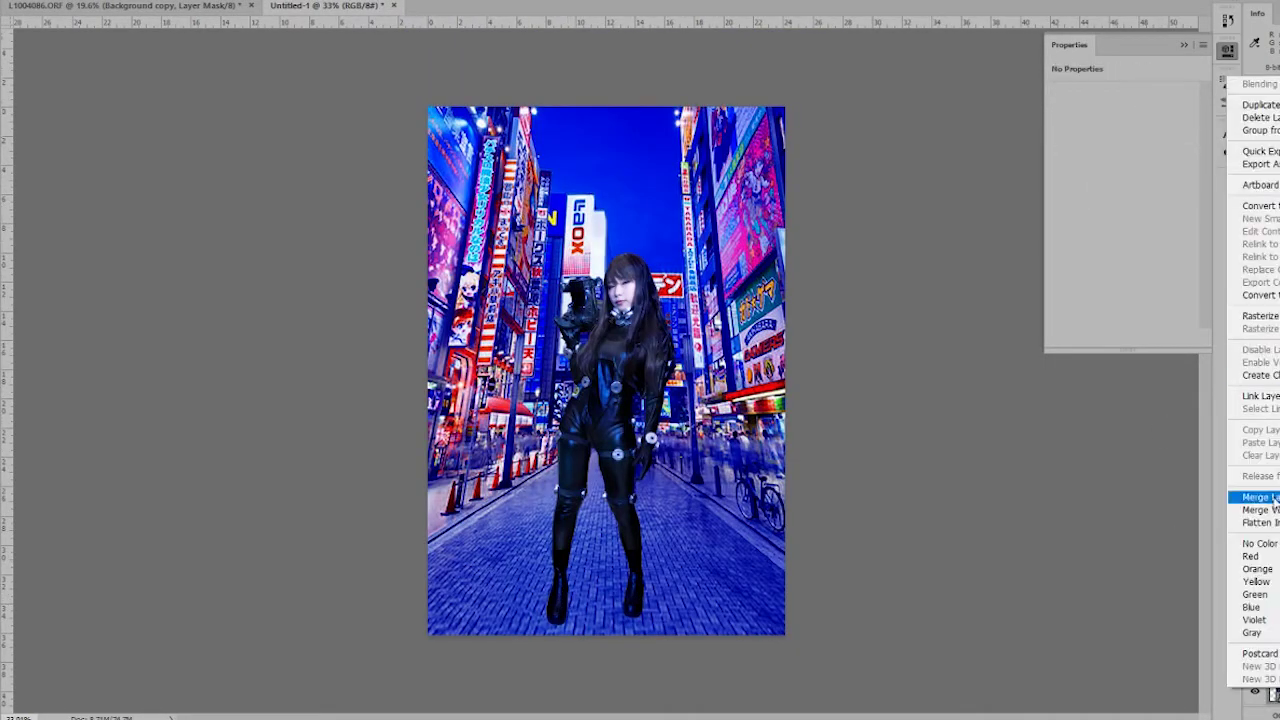
{"action": "left_click_drag", "start_coordinate": [610, 255], "coordinate": [695, 488]}
{"action": "key", "text": "Return"}
{"action": "left_click", "coordinate": [1274, 658], "text": "ctrl"}
{"action": "key", "text": "Delete"}
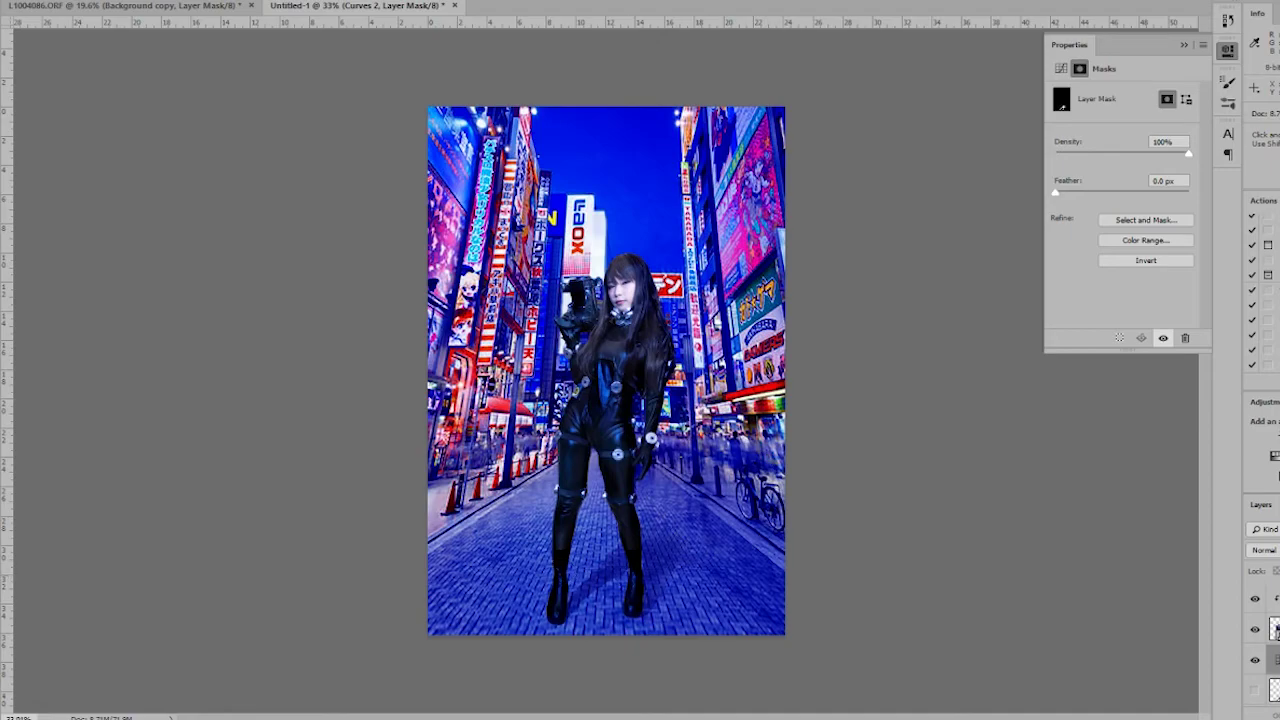
{"action": "scroll", "coordinate": [617, 243], "scroll_direction": "up", "scroll_amount": 3}
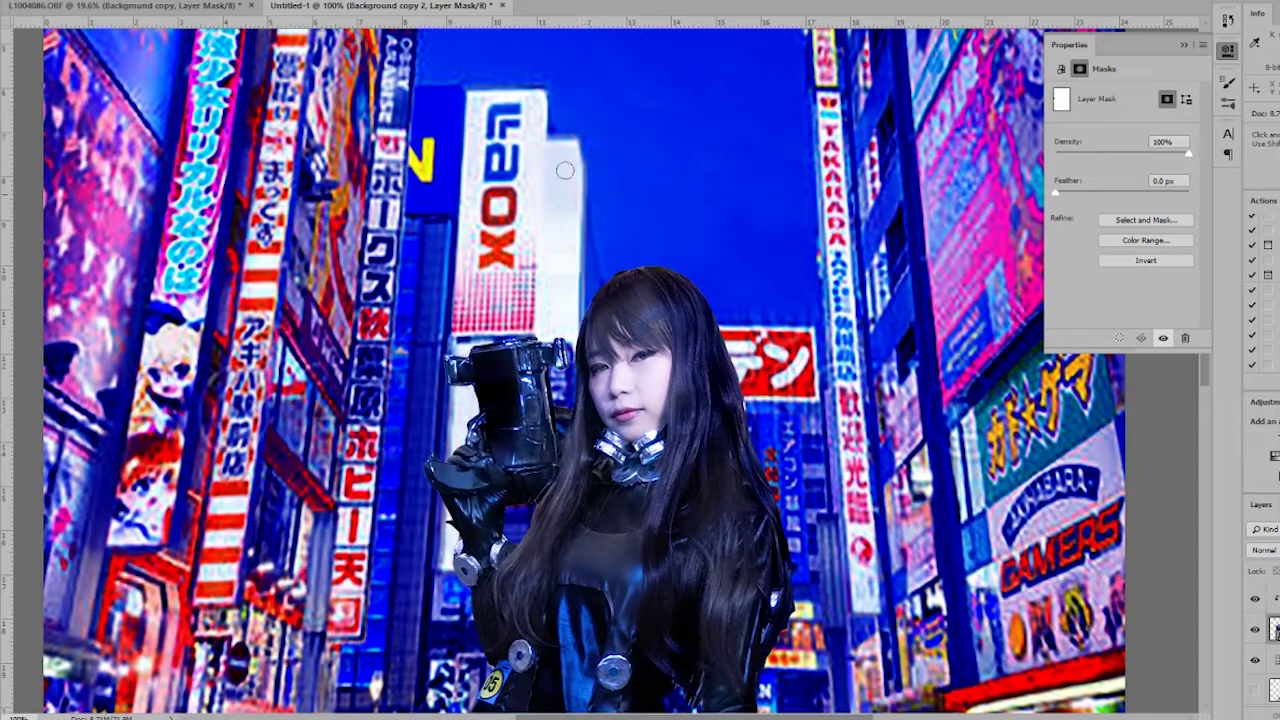
Scroll up toward the cosplayer's face
{"action": "scroll", "coordinate": [565, 171], "scroll_direction": "up", "scroll_amount": 3}
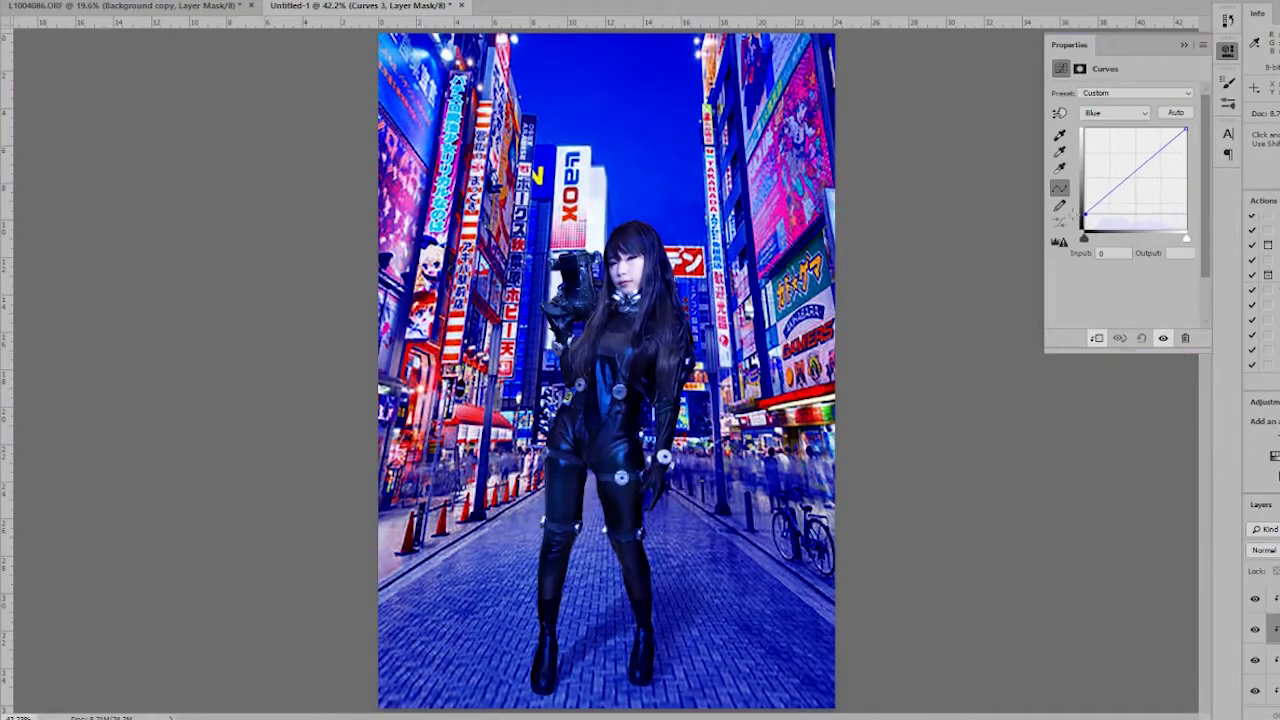
Rasterize the street's smart object copy, check its bottom and top edges, and fit it on screen
{"action": "key", "text": "alt+bracketleft"}
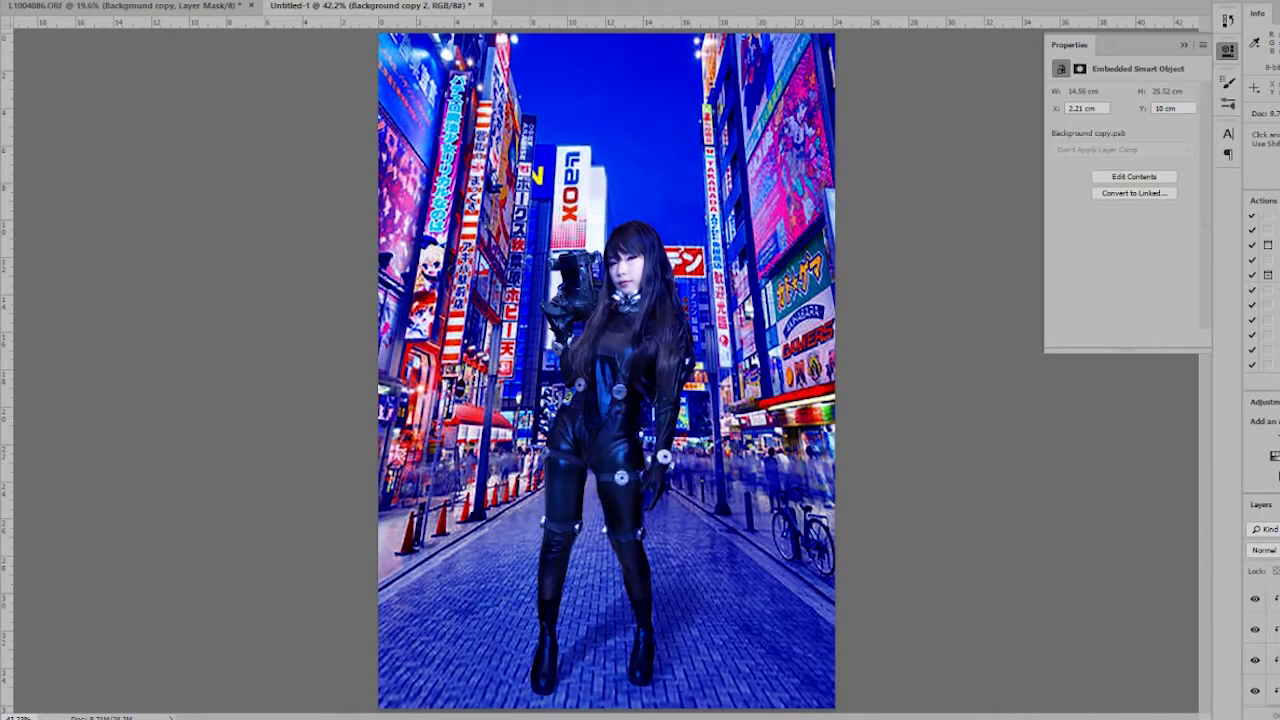
{"action": "key", "text": "Return"}
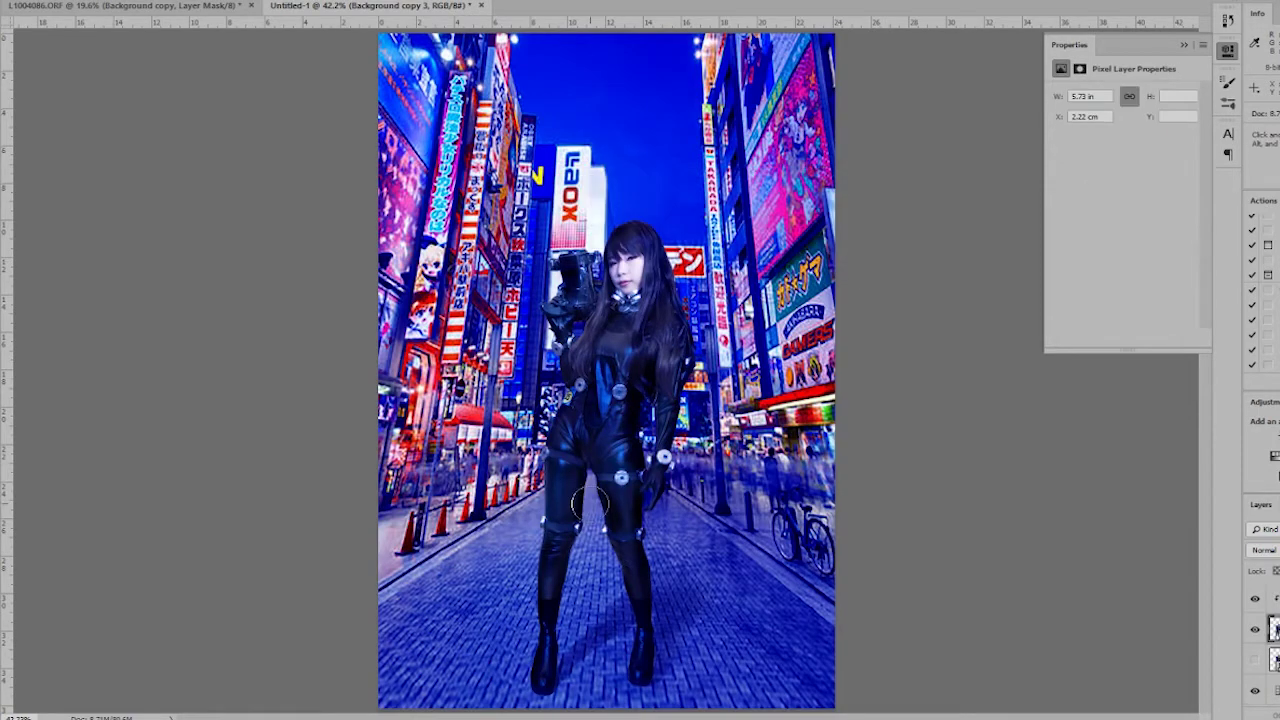
{"action": "left_click_drag", "start_coordinate": [873, 615], "coordinate": [851, 445]}
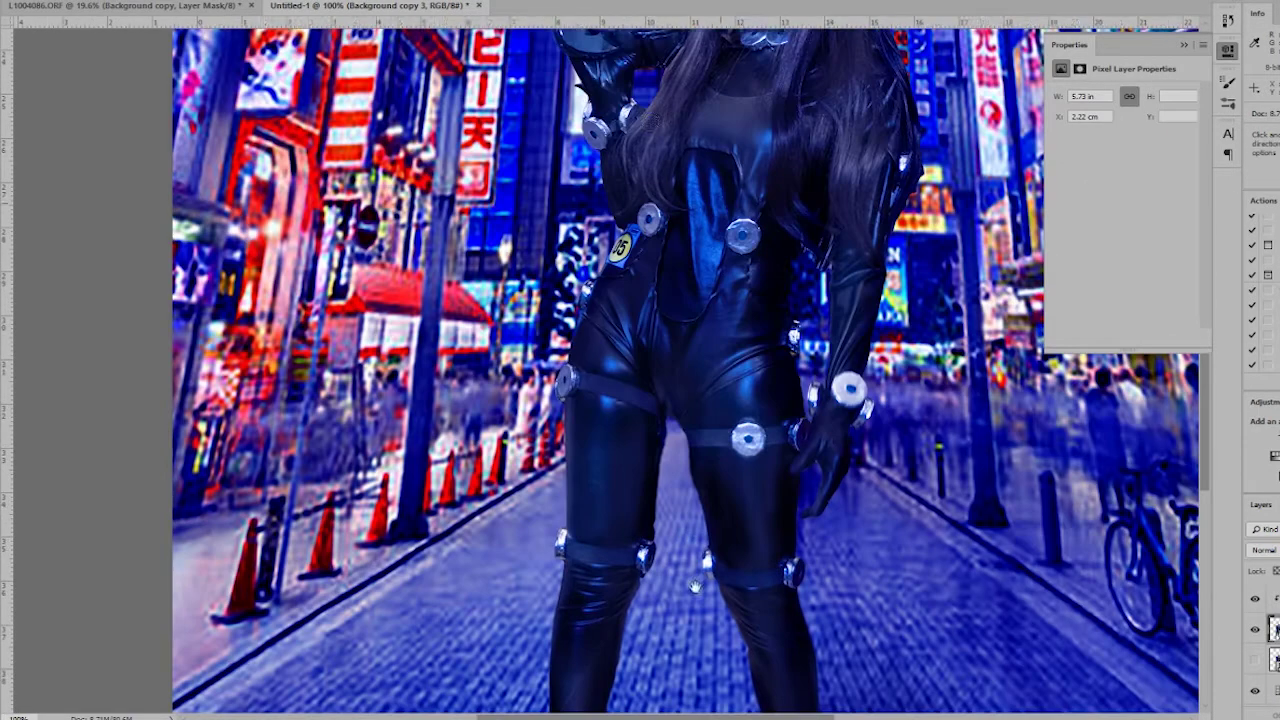
{"action": "left_click_drag", "start_coordinate": [637, 278], "coordinate": [650, 230]}
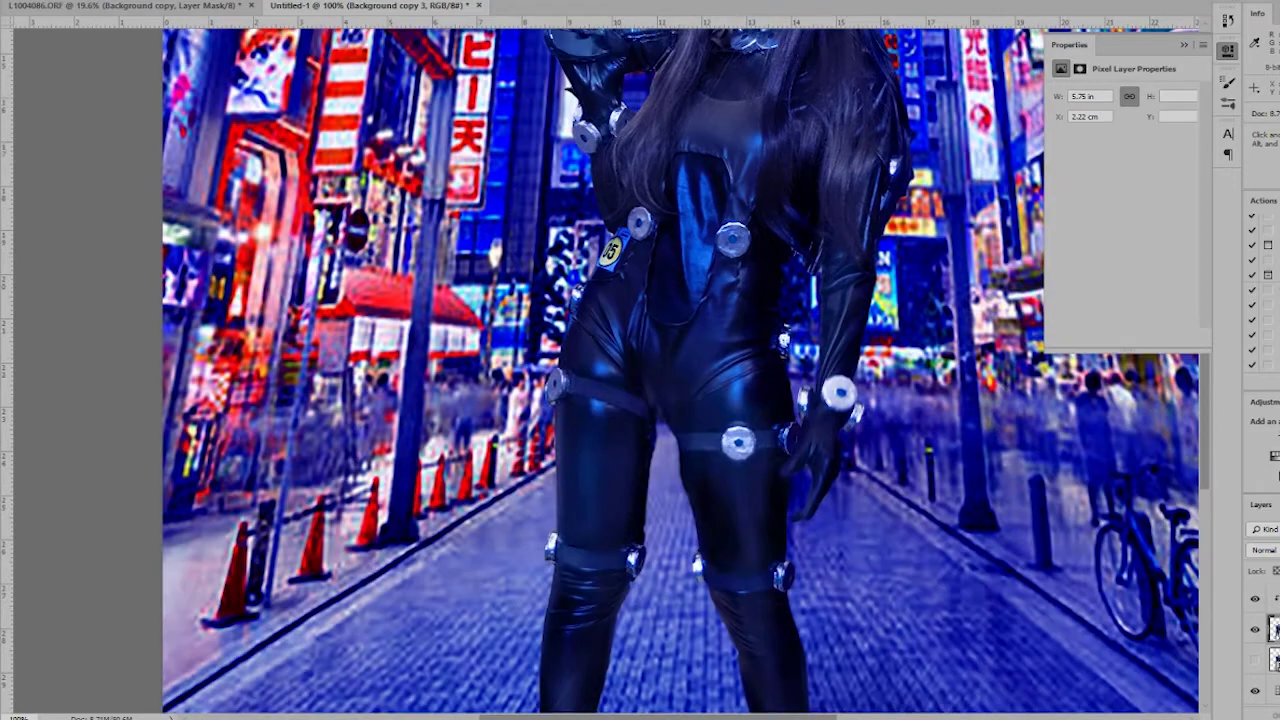
{"action": "key", "text": "ctrl+0"}
{"action": "left_click", "coordinate": [200, 2]}
Set a tilt-shift blur of 30 with its sharp band at the cosplayer's feet, adjusting the Effects slider
{"action": "left_click", "coordinate": [415, 155]}
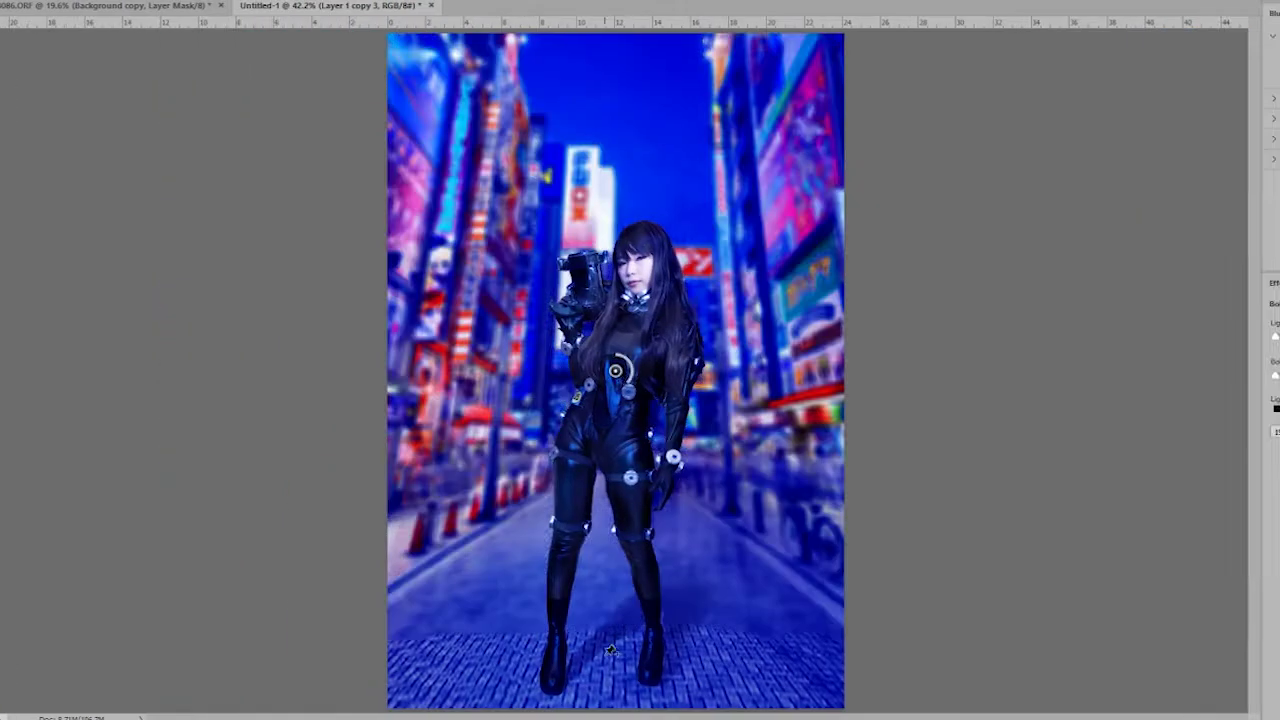
{"action": "mouse_move", "coordinate": [615, 370]}
{"action": "left_mouse_down"}
{"action": "mouse_move", "coordinate": [633, 518]}
{"action": "mouse_move", "coordinate": [670, 520]}
{"action": "mouse_move", "coordinate": [662, 540]}
{"action": "left_mouse_up"}
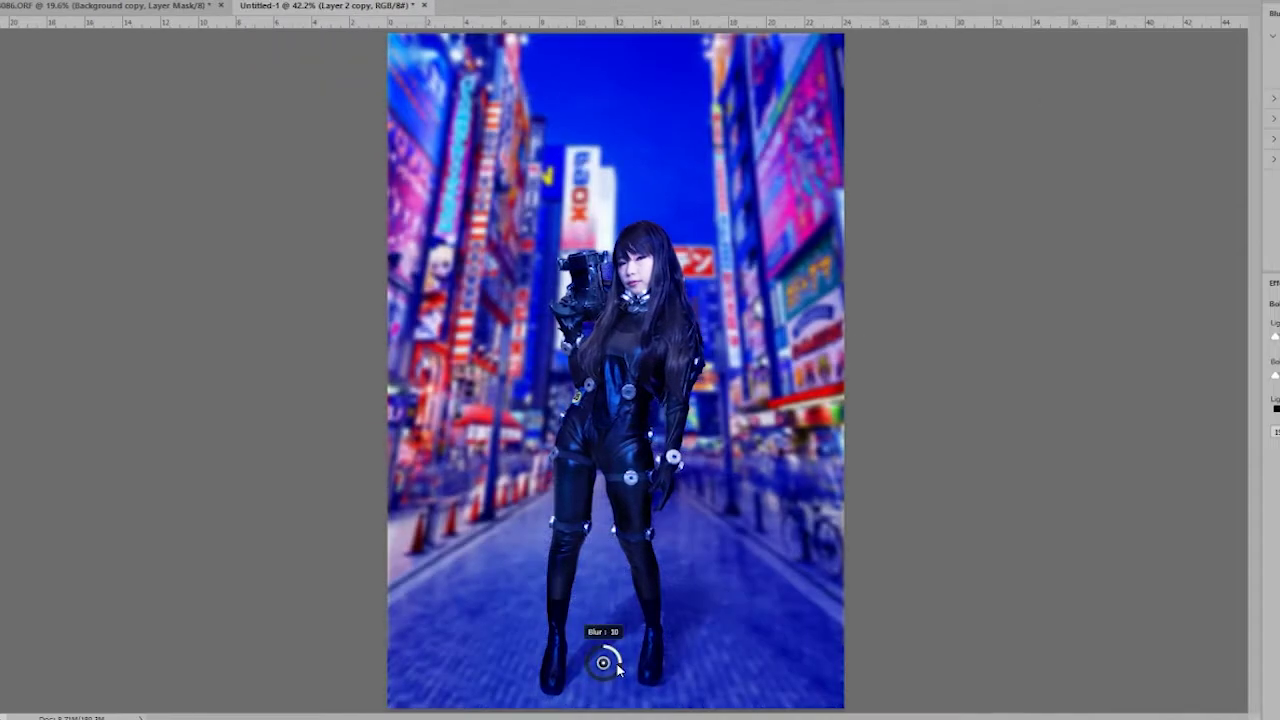
{"action": "left_click_drag", "start_coordinate": [623, 378], "coordinate": [615, 676]}
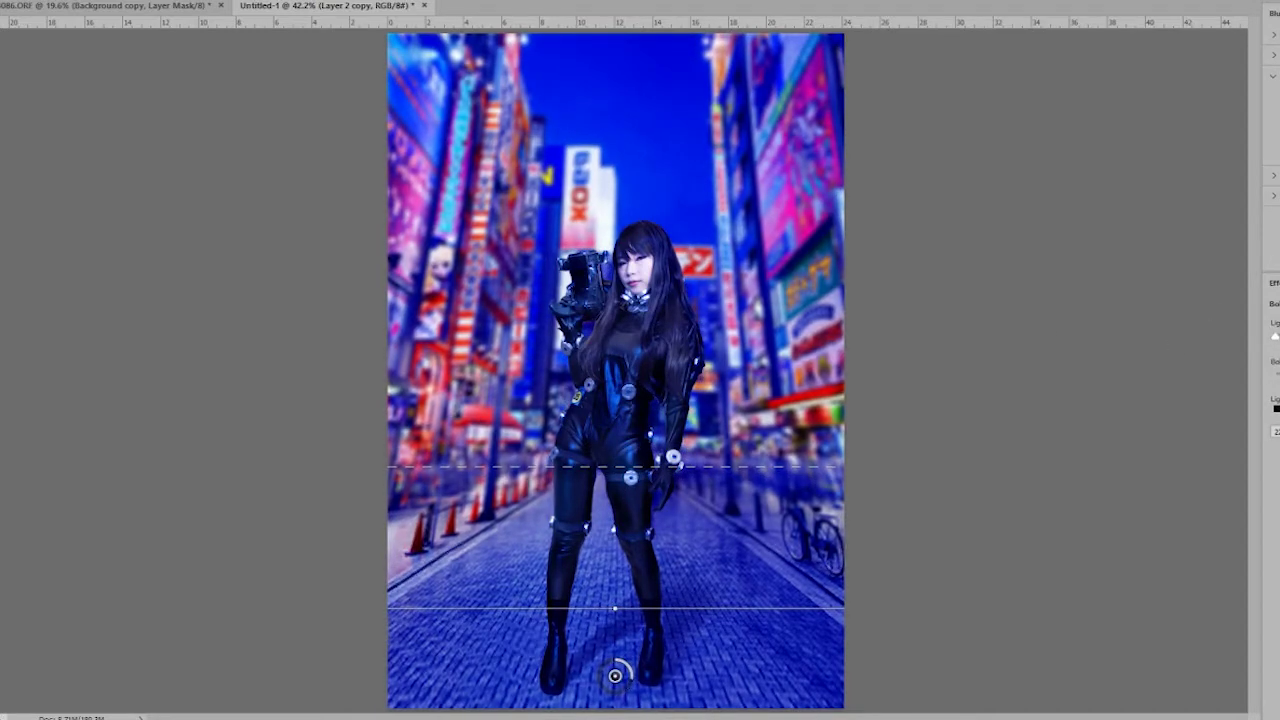
{"action": "left_click_drag", "start_coordinate": [1275, 374], "coordinate": [1279, 374]}
Apply the tilt-shift blur and add a darkening Curves adjustment with an inverted, all-black mask
{"action": "key", "text": "Return"}
{"action": "left_click", "coordinate": [1274, 455]}
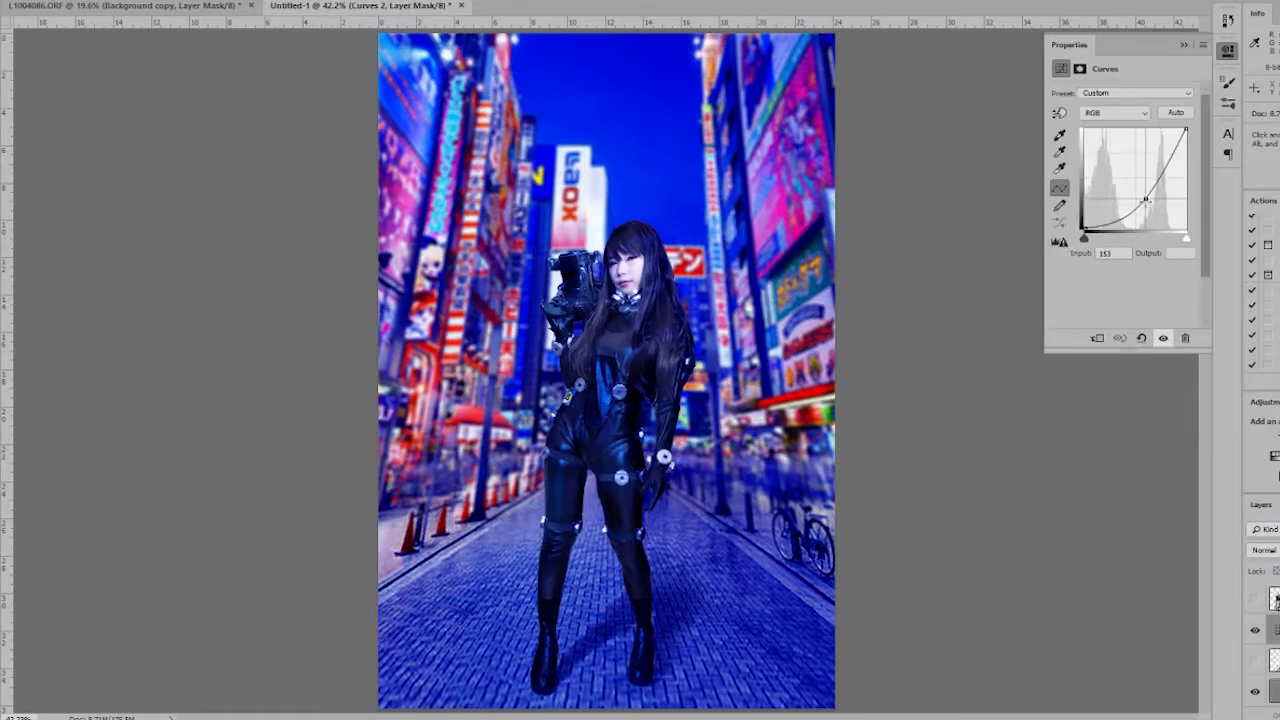
{"action": "key", "text": "ctrl+i"}
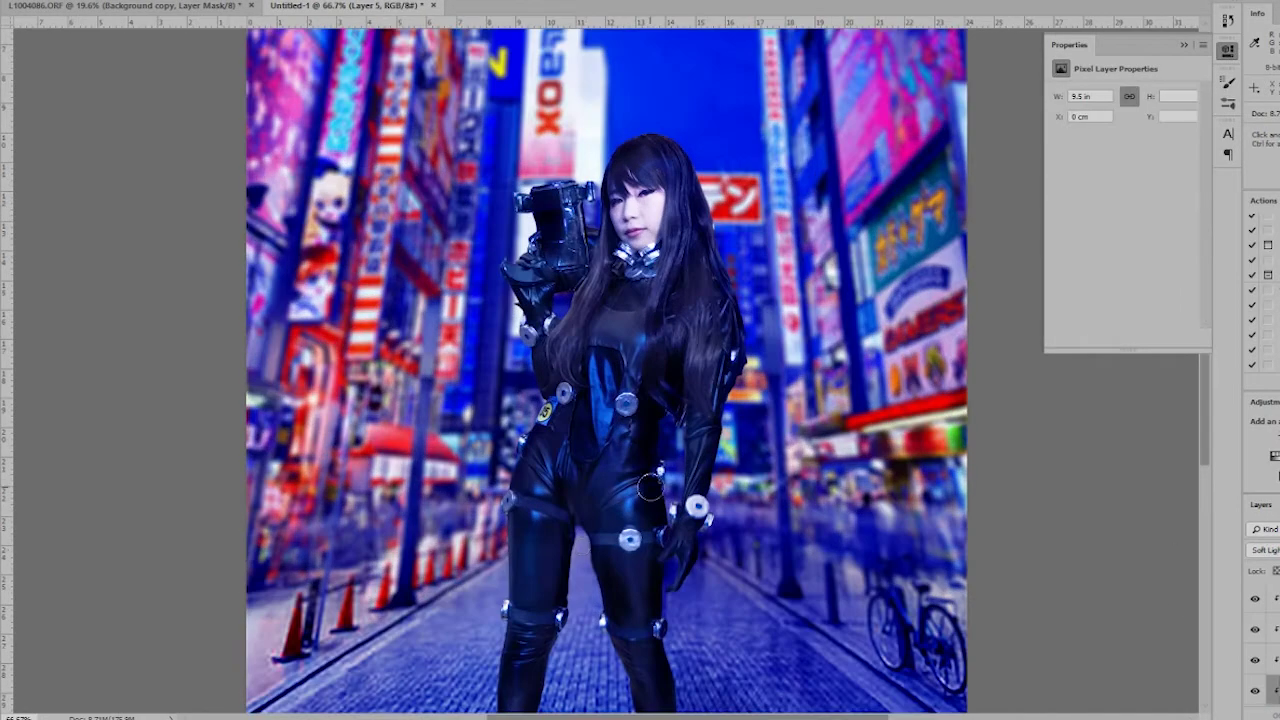
Review the Curves 1 mask and Layer 5 while zooming on the legs and face
{"action": "key", "text": "ctrl+plus"}
{"action": "left_click", "coordinate": [1258, 630]}
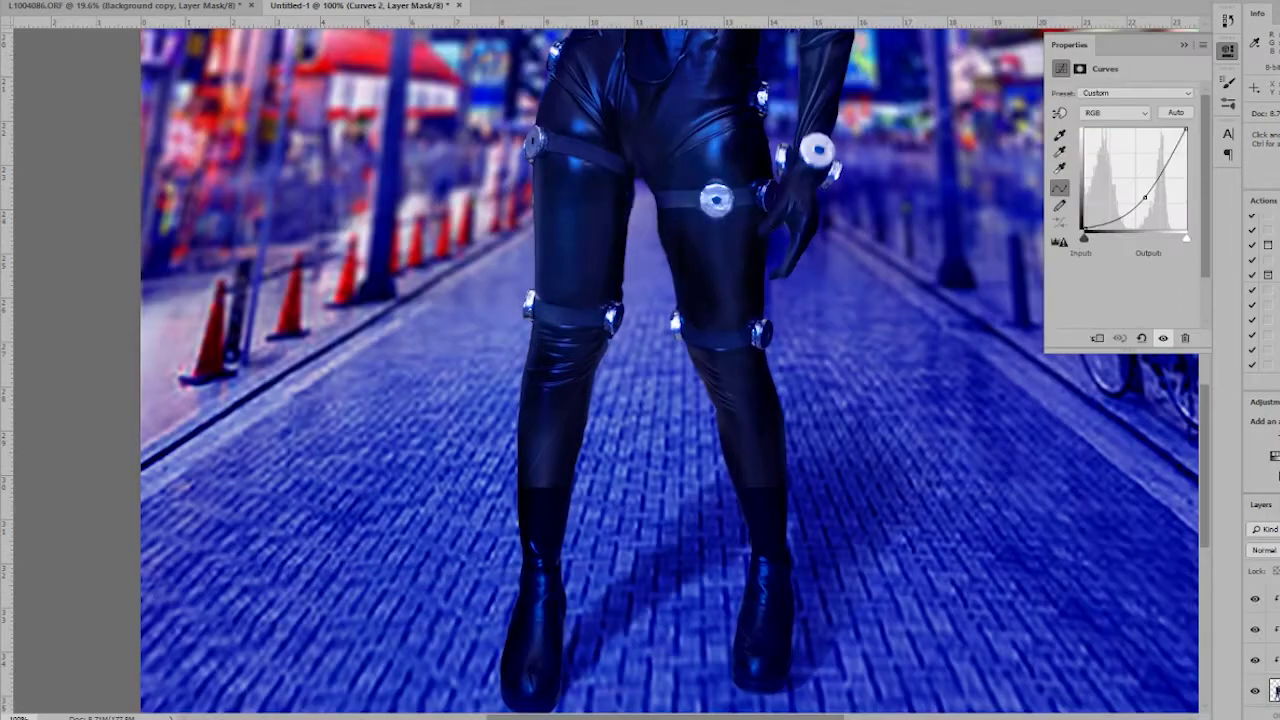
{"action": "scroll", "coordinate": [541, 516], "scroll_direction": "down", "scroll_amount": 3}
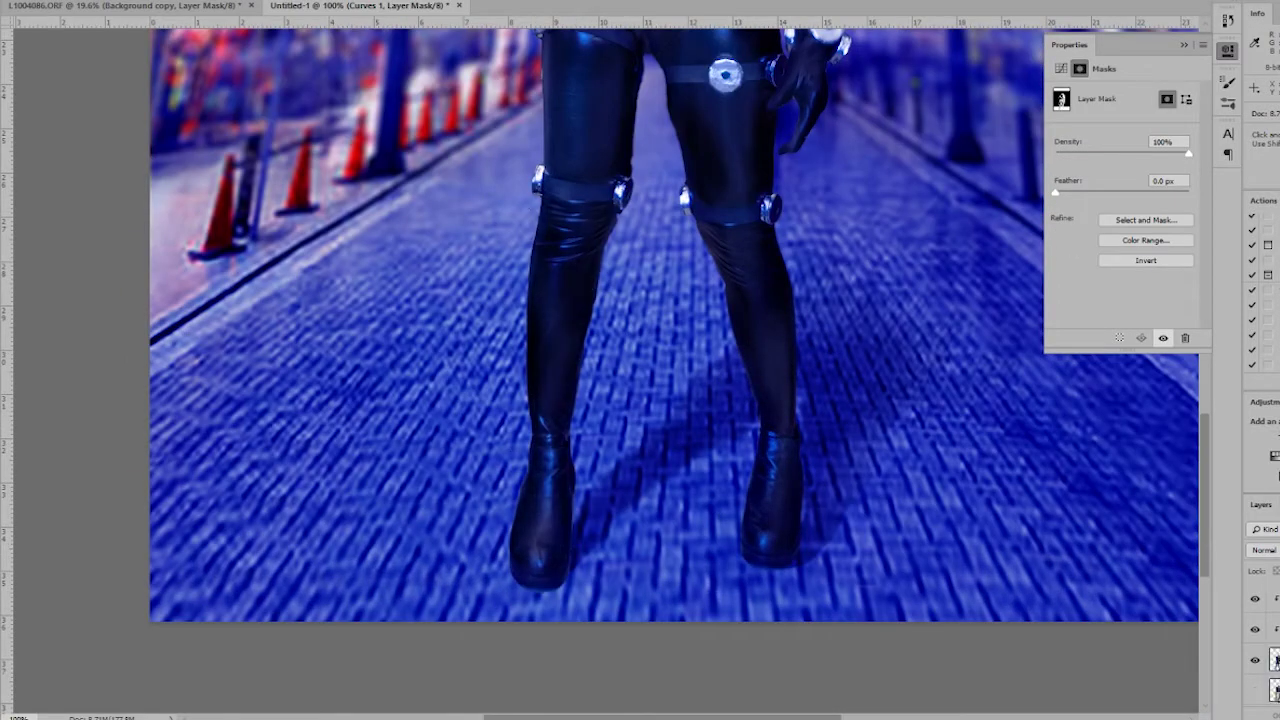
{"action": "key", "text": "alt+bracketleft"}
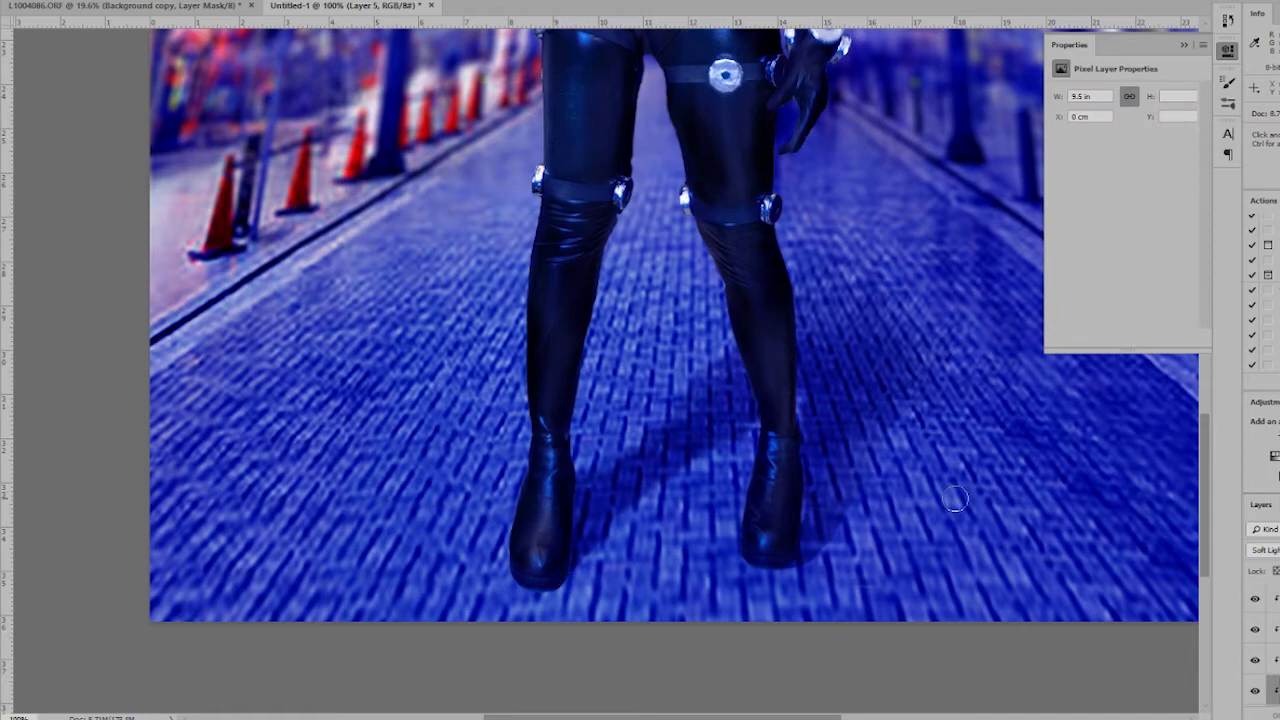
{"action": "key", "text": "ctrl+0"}
{"action": "scroll", "coordinate": [609, 163], "scroll_direction": "up", "scroll_amount": 5}
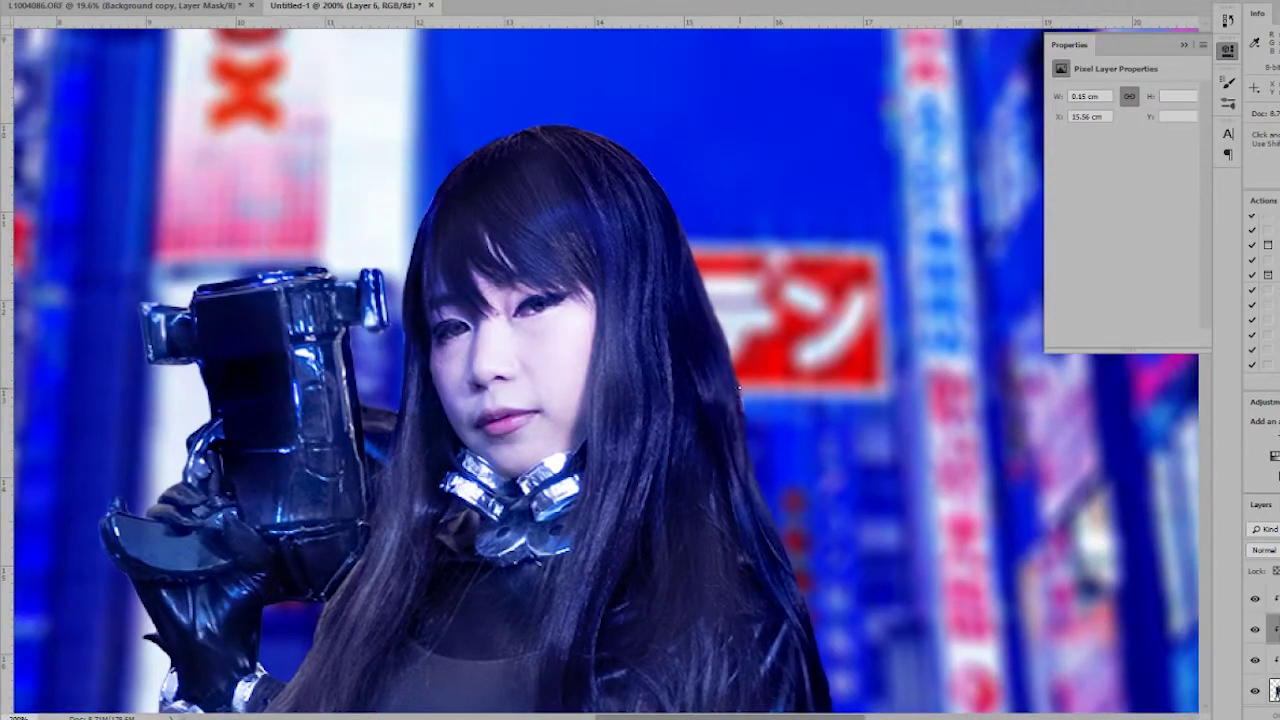
{"action": "key", "text": "ctrl+0"}
{"action": "key", "text": "alt+bracketright"}
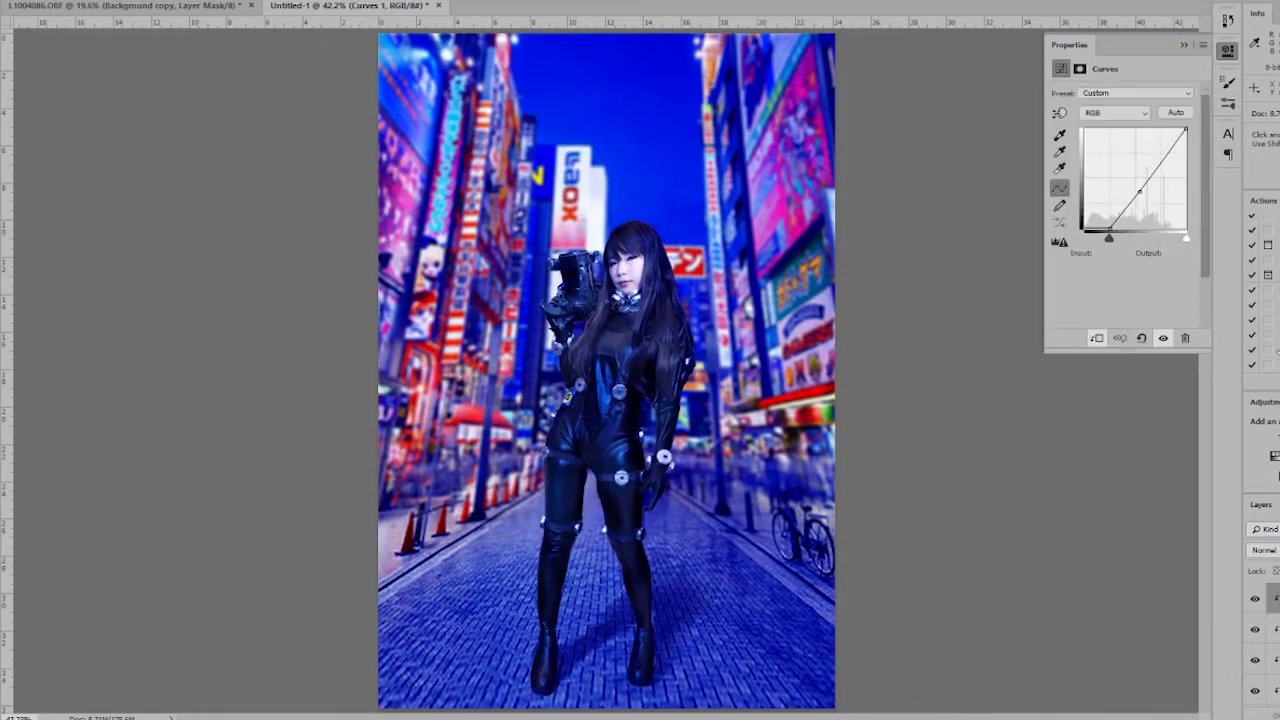
Fade the Curves 5 grade with a gradient drawn on its mask
{"action": "key", "text": "alt+bracketright"}
{"action": "key", "text": "alt+bracketright"}
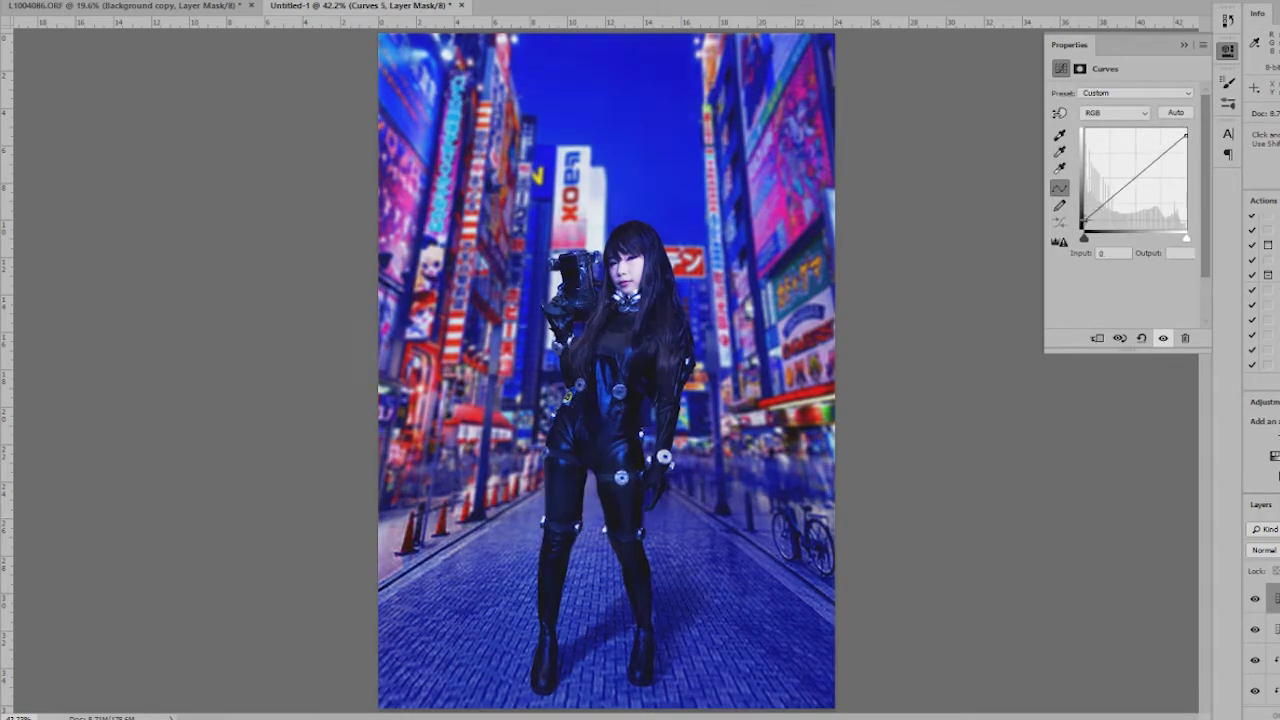
{"action": "key", "text": "alt+bracketright"}
{"action": "key", "text": "ctrl+minus"}
{"action": "key", "text": "ctrl+minus"}
{"action": "left_click_drag", "start_coordinate": [625, 383], "coordinate": [666, 455]}
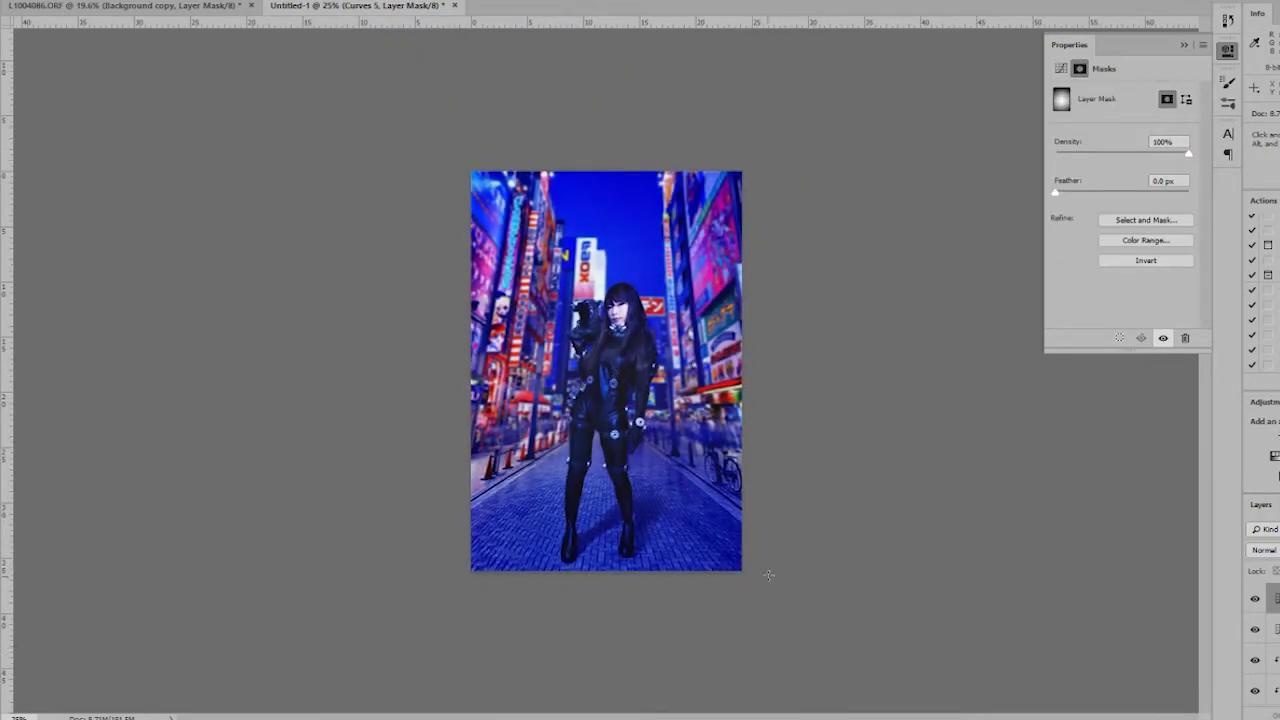
{"action": "key", "text": "ctrl+0"}
Stamp all visible layers into a new top Layer 7 for Gaussian Blur
{"action": "left_click", "coordinate": [1275, 598]}
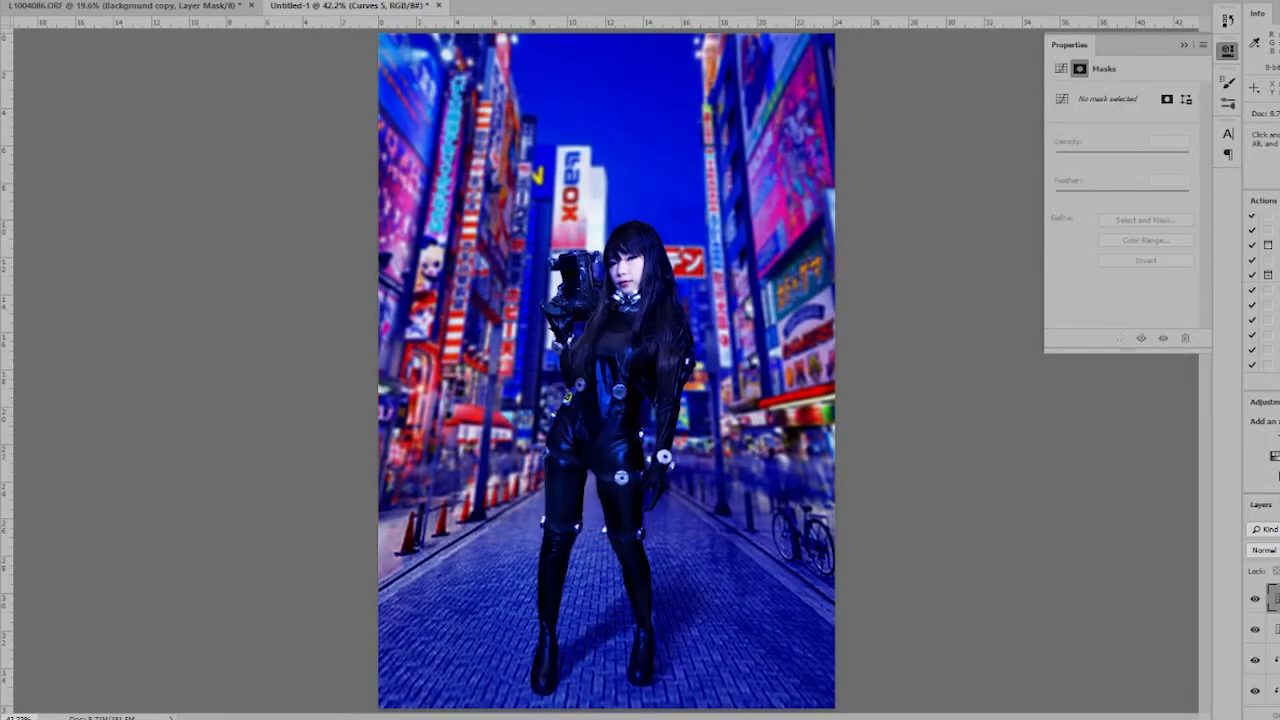
{"action": "key", "text": "ctrl+shift+alt+n"}
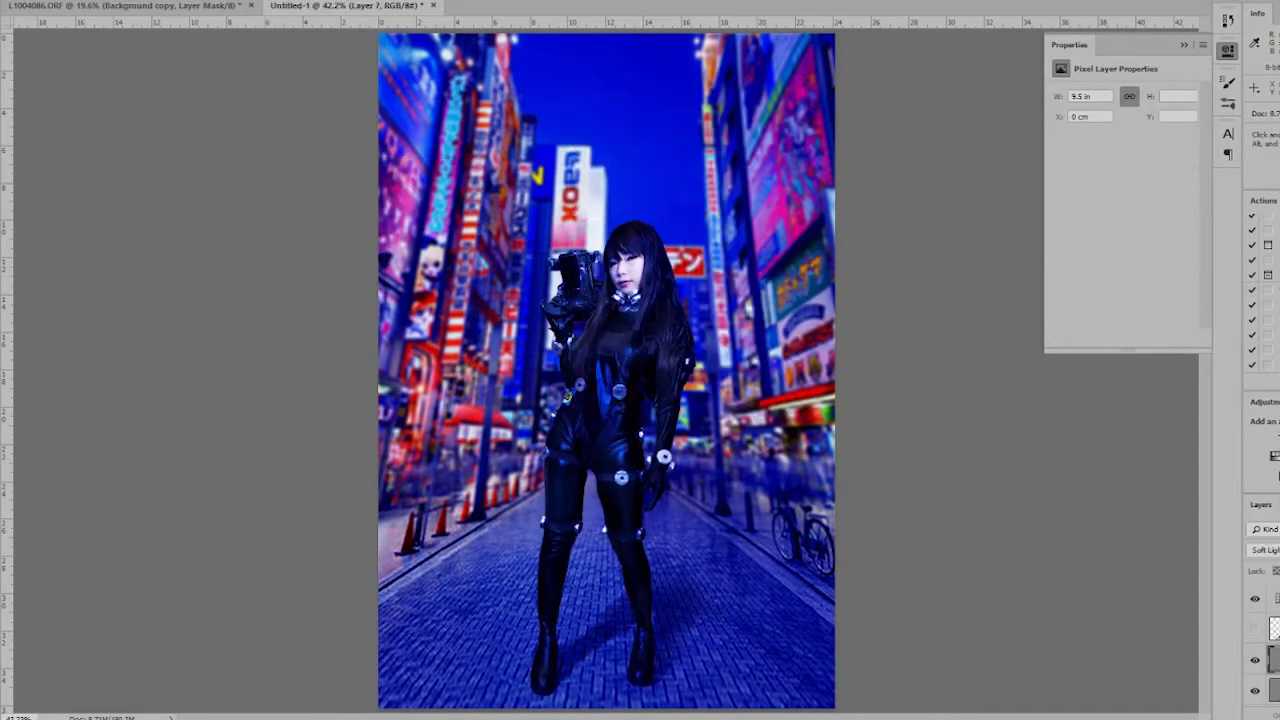
{"action": "left_click", "coordinate": [440, 140]}
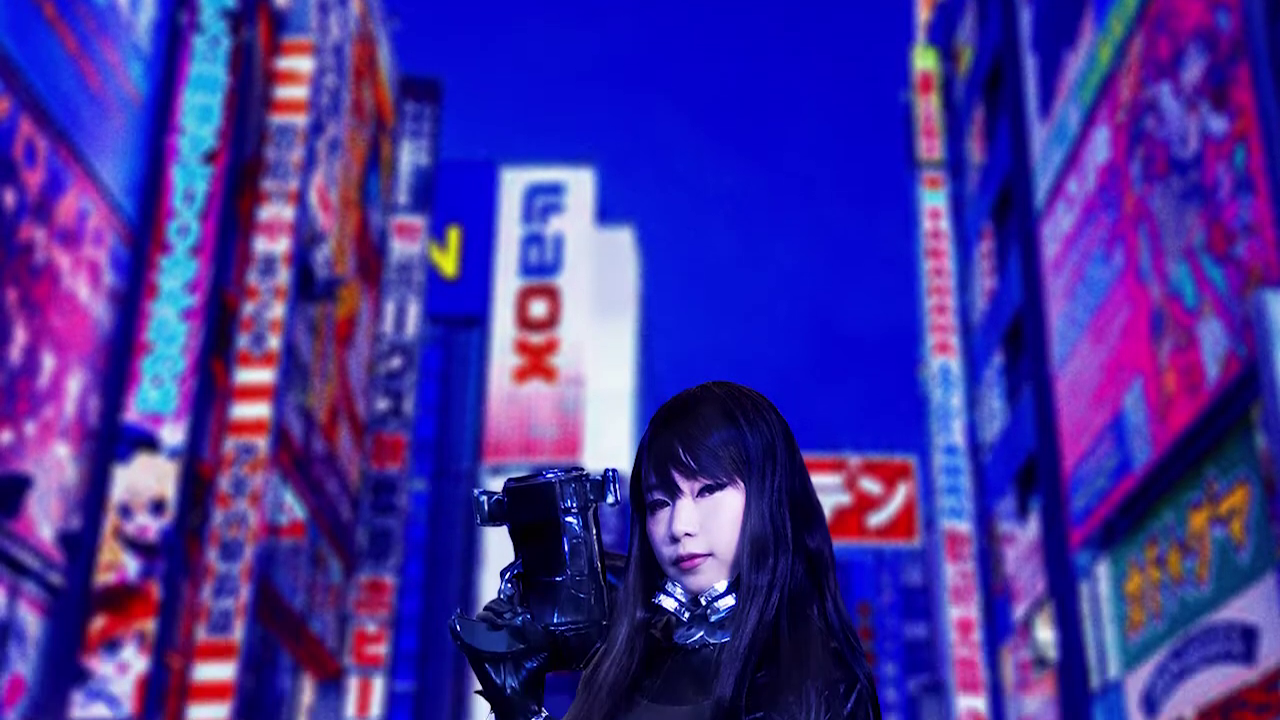